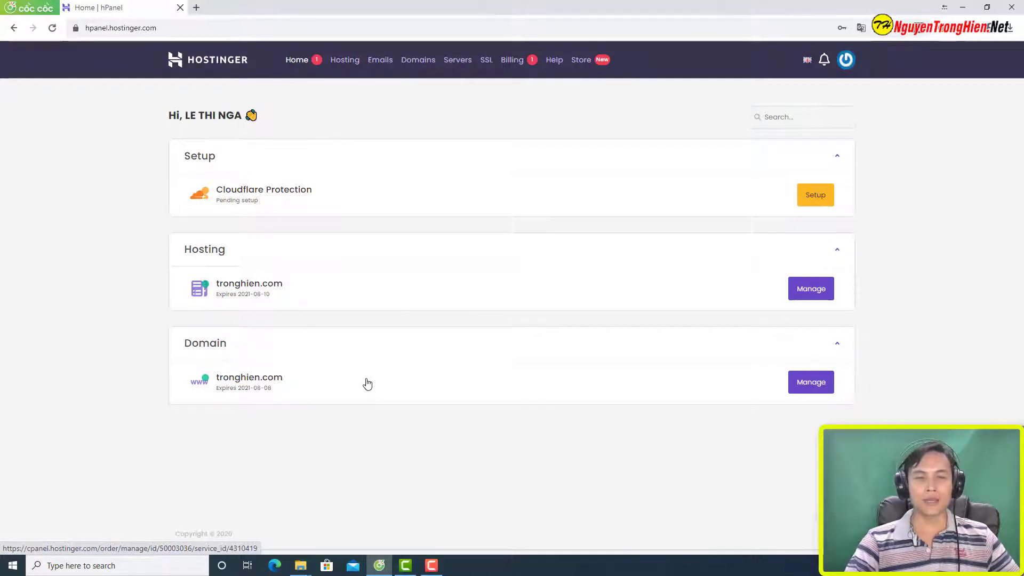
Step: Open a blank new tab beside the Hostinger hPanel home page
{"action": "left_click", "coordinate": [197, 7]}
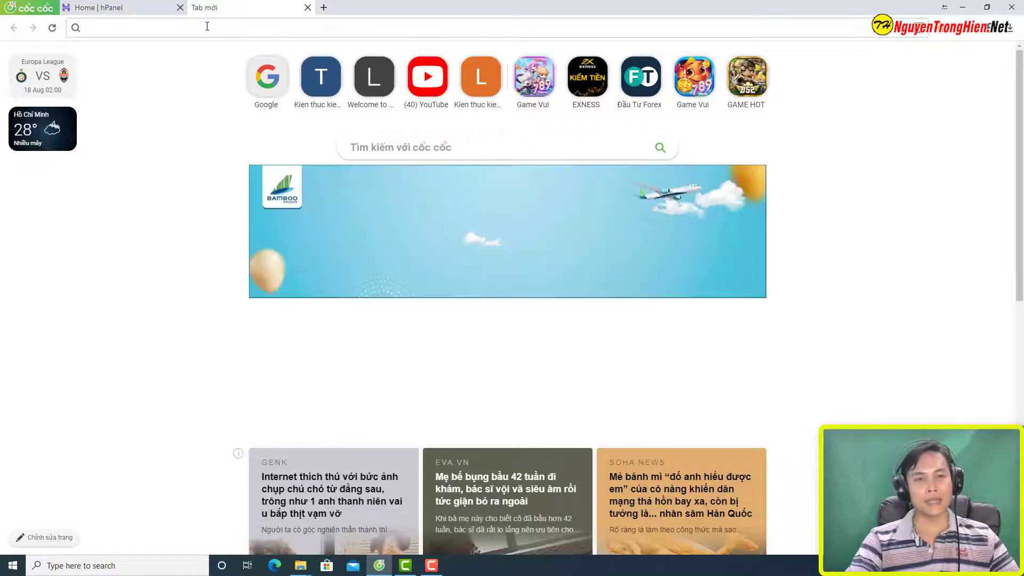
Step: Load tronghienmmo.com in the new tab to confirm it isn't reachable, then return to hPanel
{"action": "type", "text": "tronghien"}
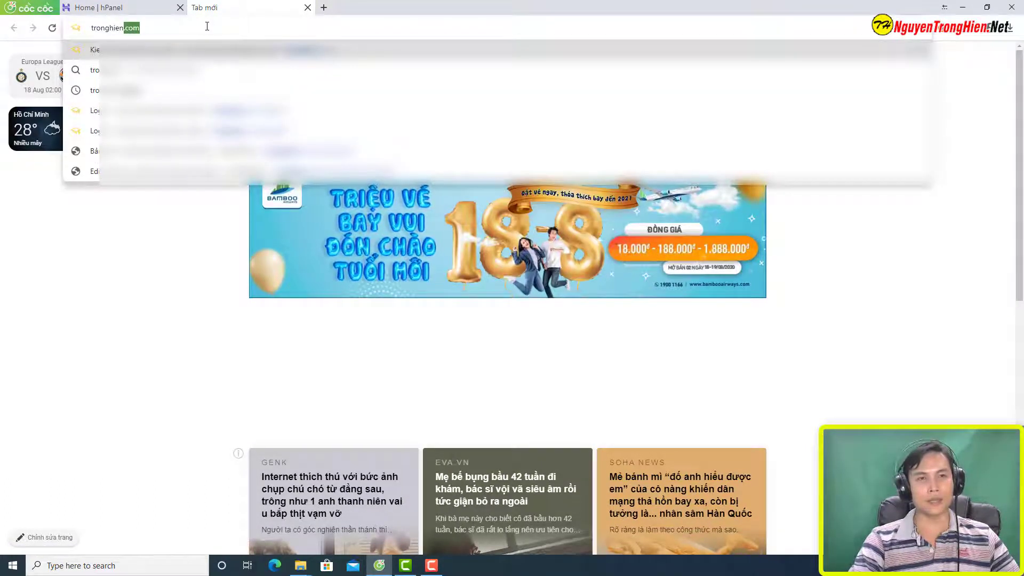
{"action": "type", "text": "mmo.com"}
{"action": "key", "text": "Return"}
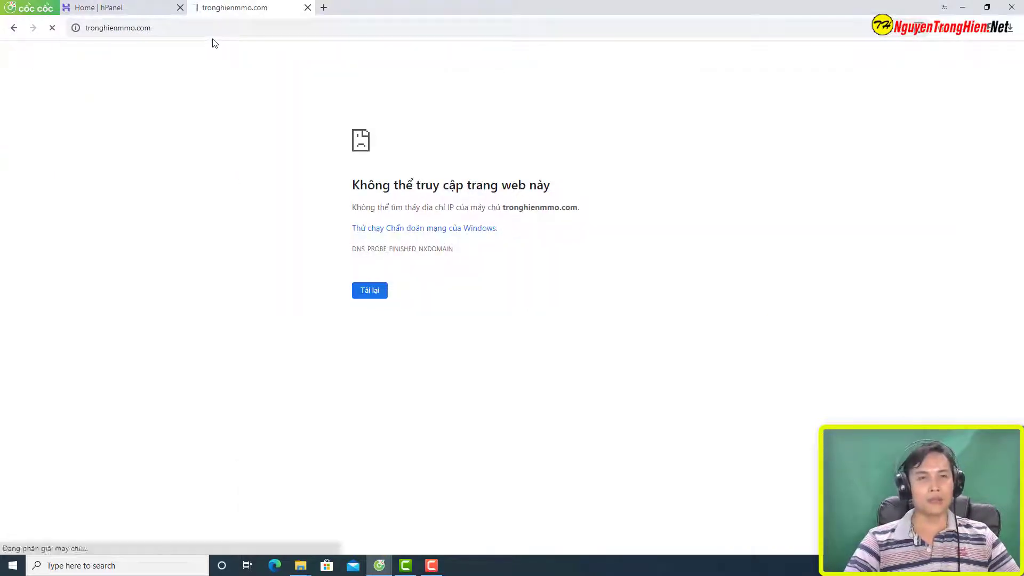
{"action": "left_click", "coordinate": [219, 31]}
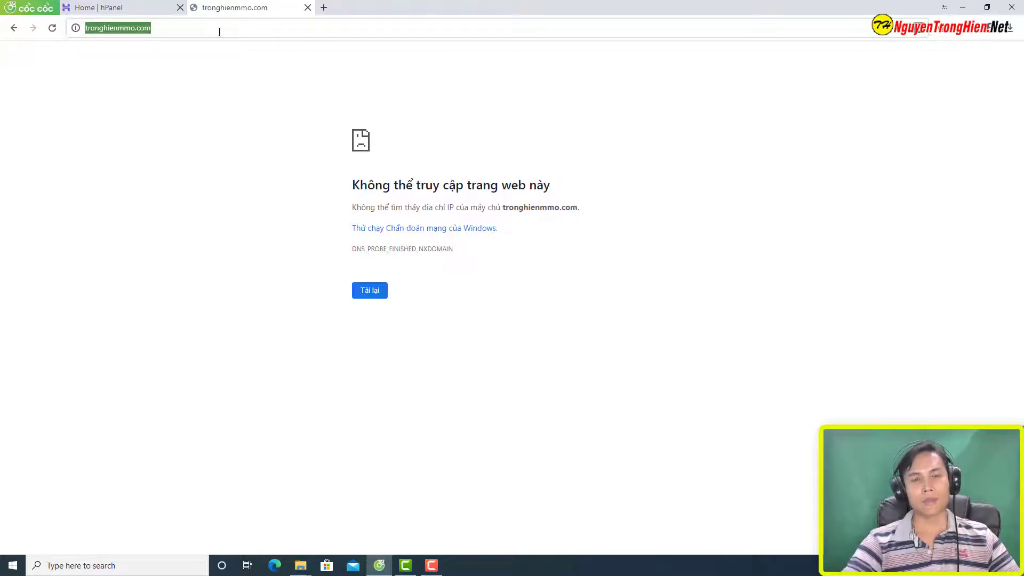
{"action": "key", "text": "ctrl+shift+Tab"}
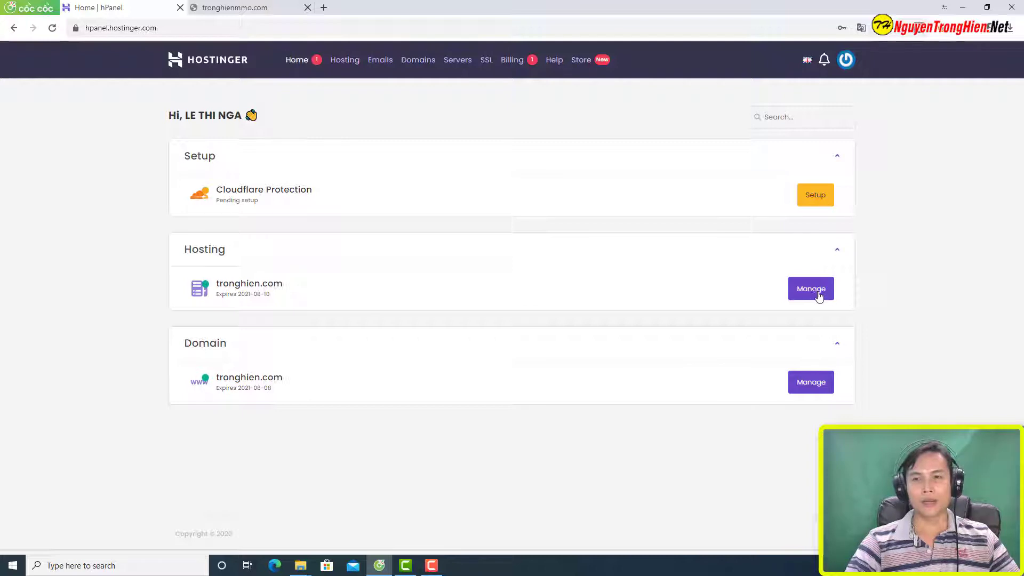
Step: Manage the hosting plan, switch the domain to tronghienmmo.com, and scroll down to its Files tools
{"action": "left_click", "coordinate": [819, 297]}
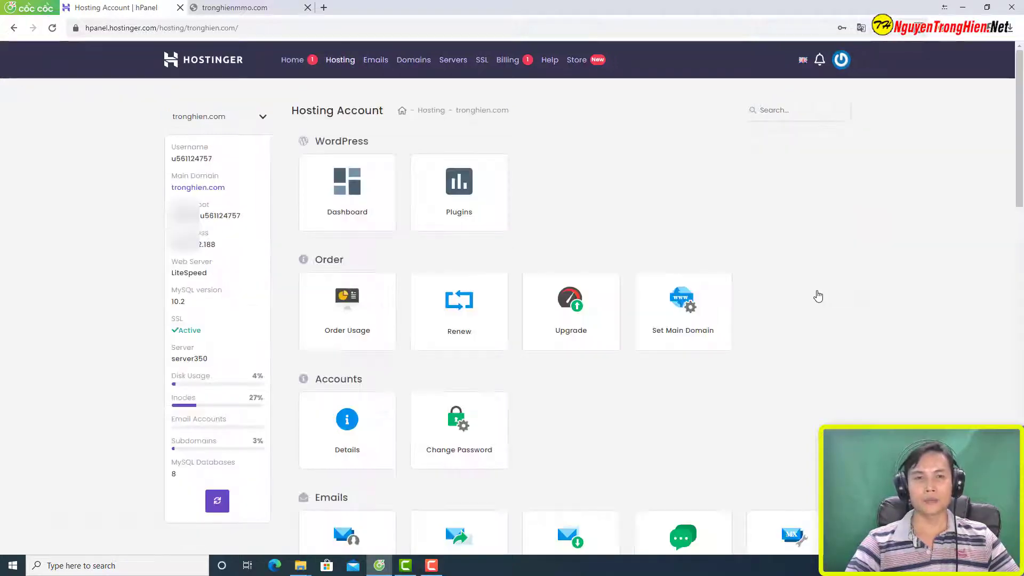
{"action": "left_click", "coordinate": [263, 117]}
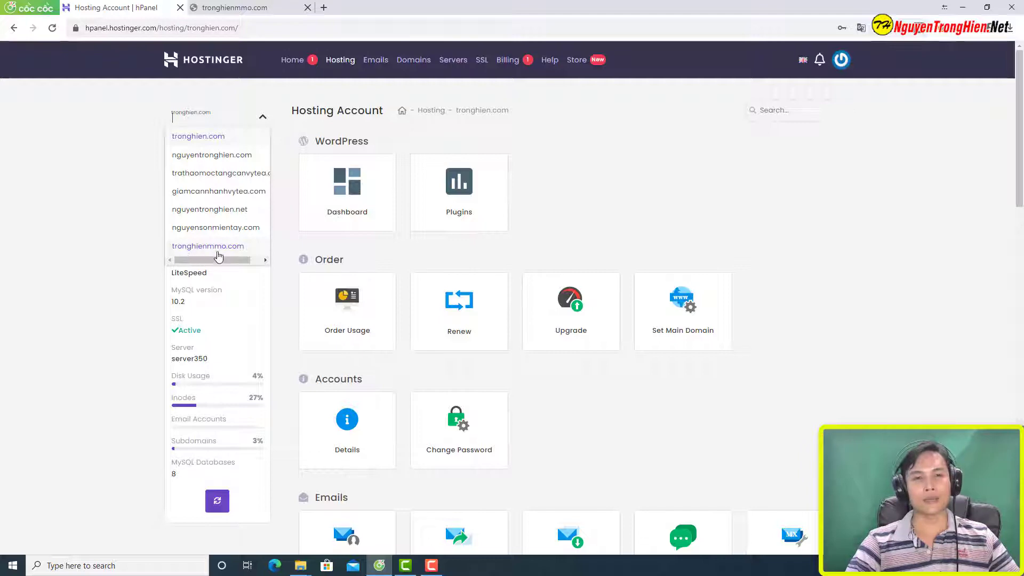
{"action": "left_click", "coordinate": [220, 248]}
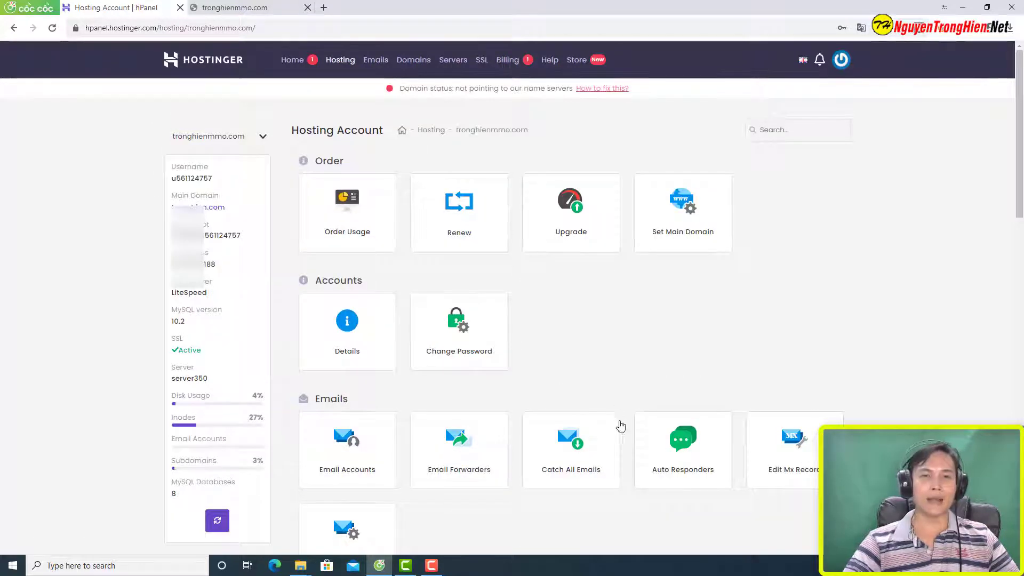
{"action": "scroll", "coordinate": [738, 468], "scroll_direction": "down", "scroll_amount": 6}
{"action": "scroll", "coordinate": [739, 471], "scroll_direction": "down", "scroll_amount": 4}
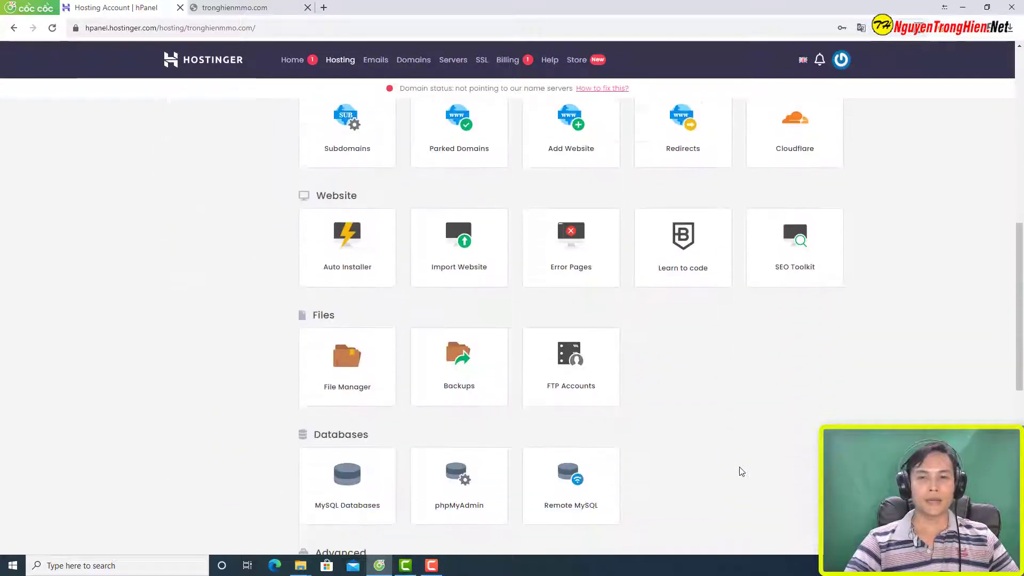
{"action": "scroll", "coordinate": [742, 472], "scroll_direction": "down", "scroll_amount": 1}
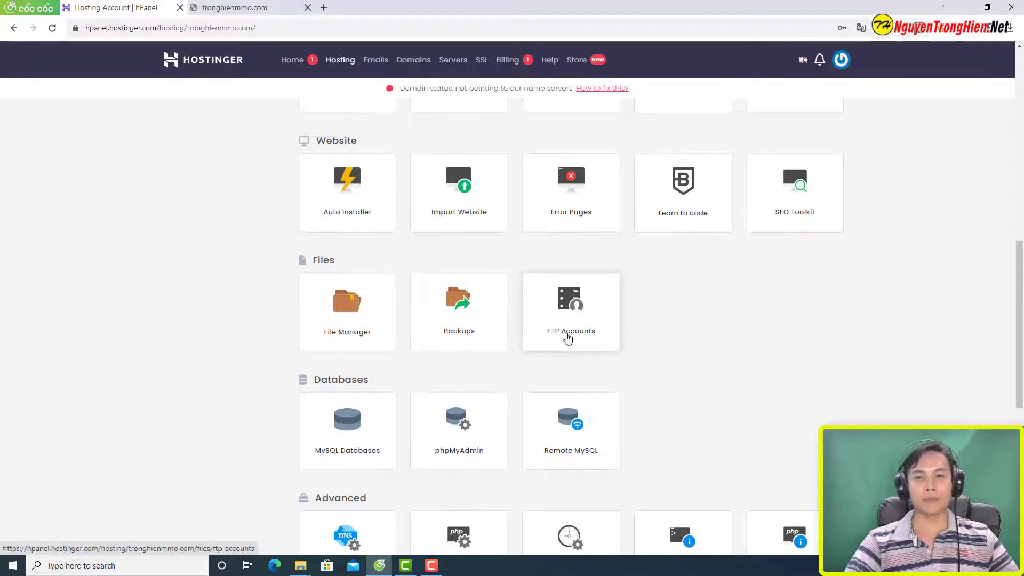
Step: Open FTP Accounts and highlight the FTP IP, hostname, username, port 21 and public_html folder
{"action": "left_click", "coordinate": [573, 316]}
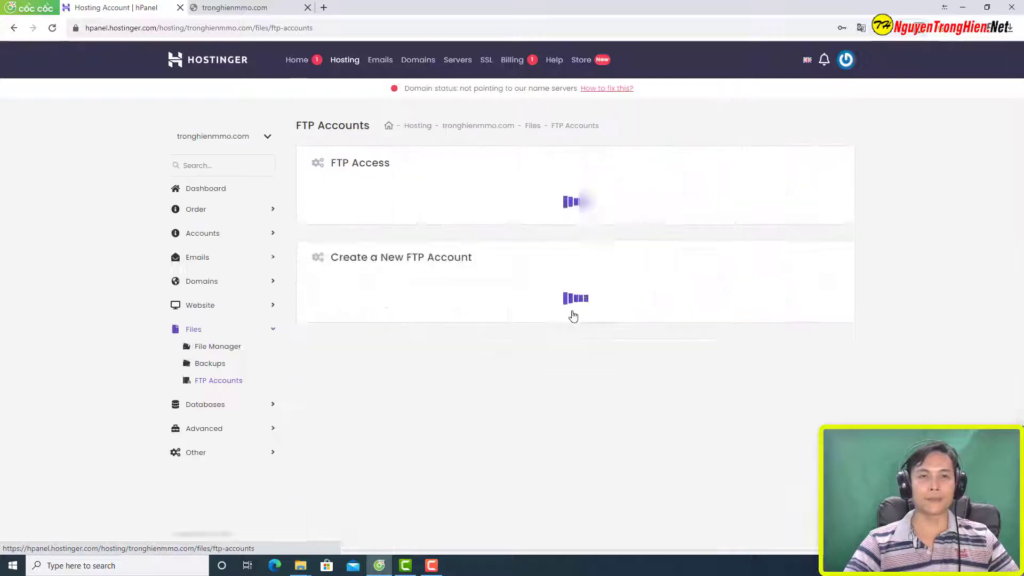
{"action": "triple_click", "coordinate": [302, 189]}
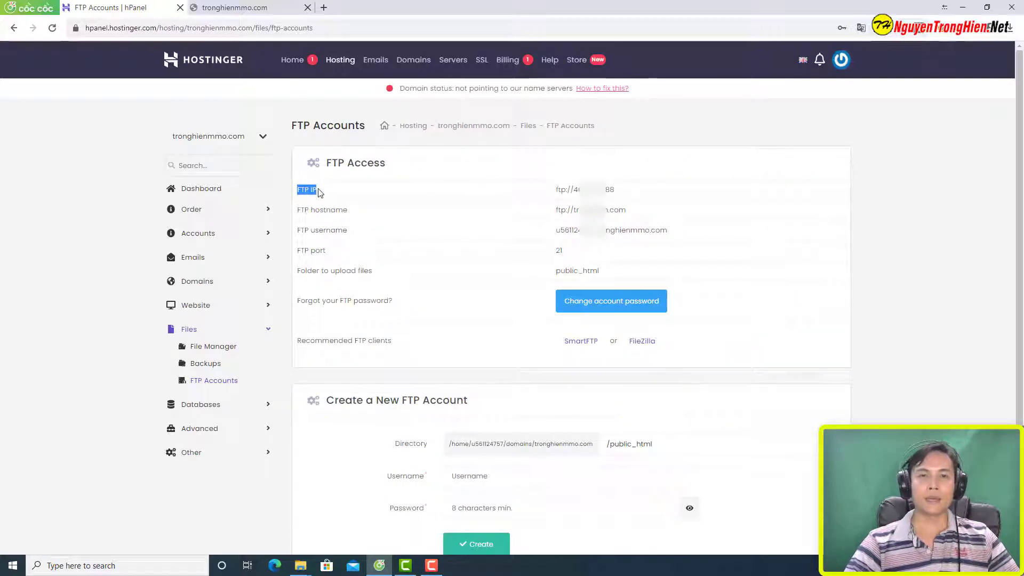
{"action": "left_click_drag", "start_coordinate": [299, 212], "coordinate": [345, 231]}
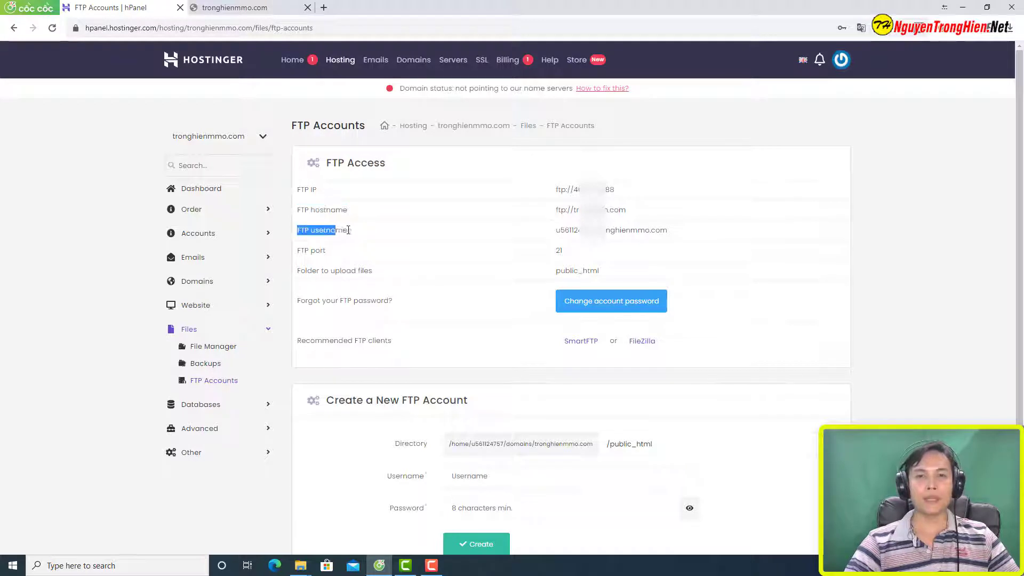
{"action": "triple_click", "coordinate": [313, 258]}
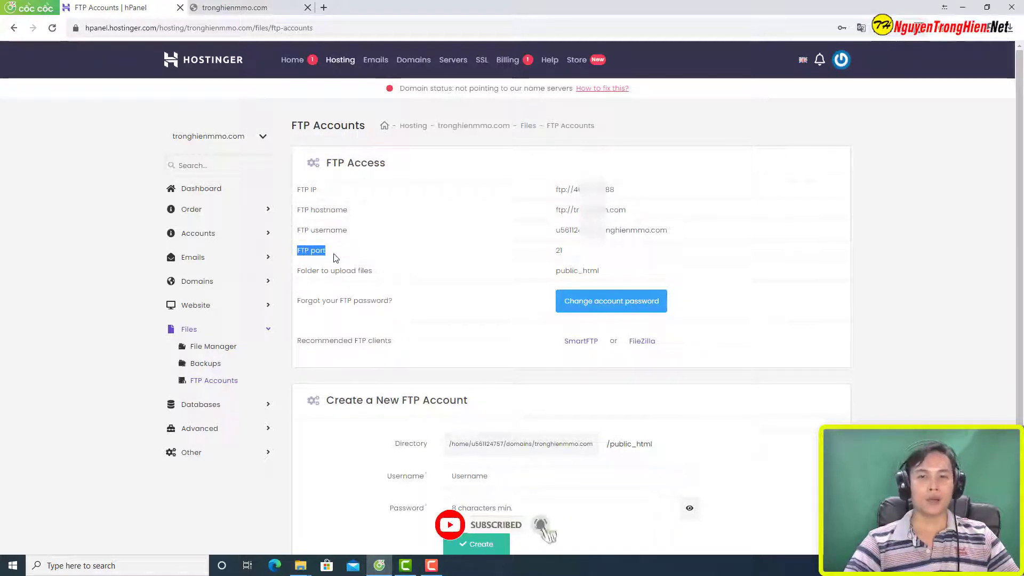
{"action": "triple_click", "coordinate": [411, 273]}
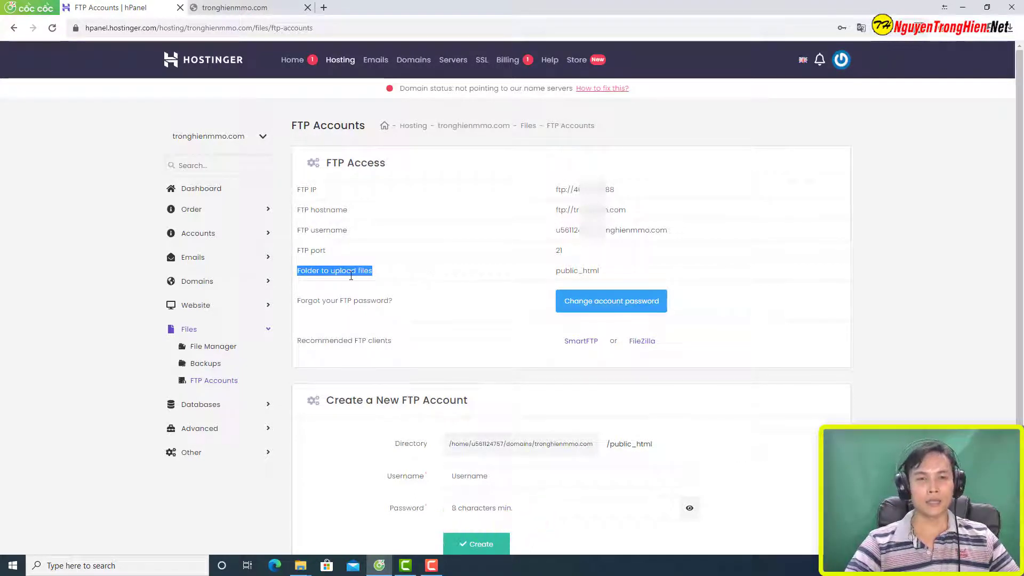
{"action": "left_click_drag", "start_coordinate": [555, 270], "coordinate": [600, 276]}
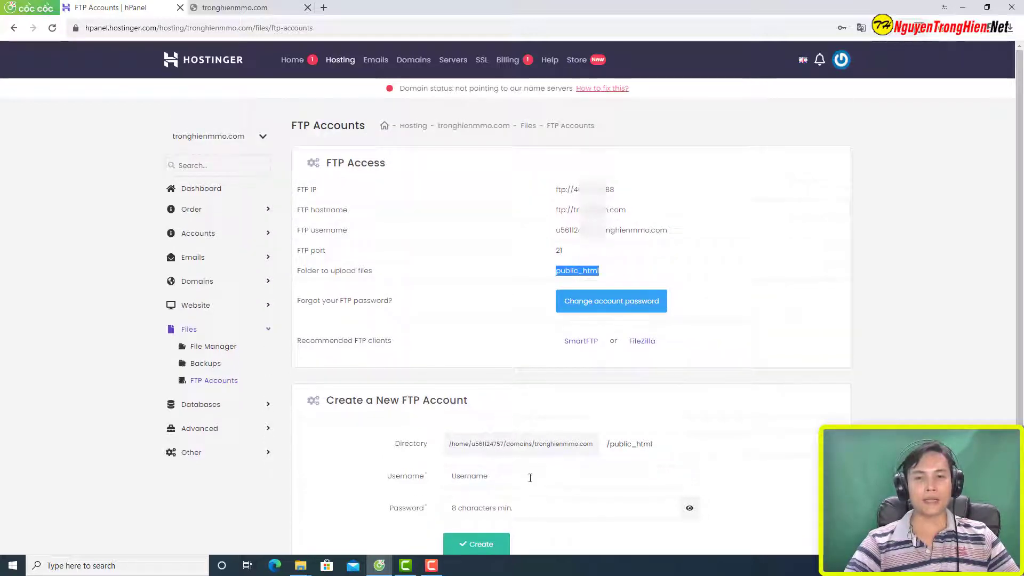
{"action": "left_click", "coordinate": [530, 477]}
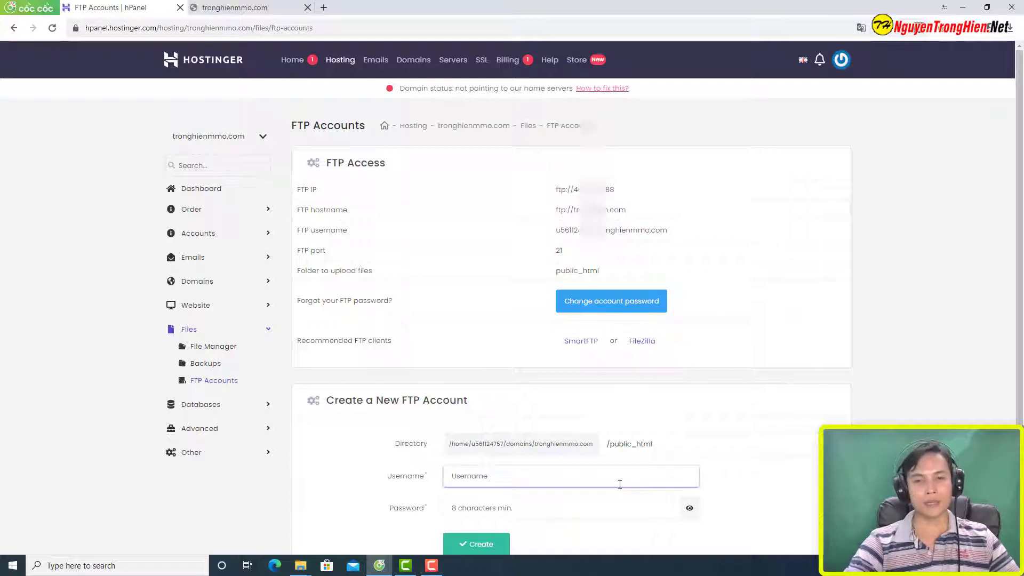
Step: Create a new FTP account with a chosen username and password
{"action": "type", "text": "hienadmin"}
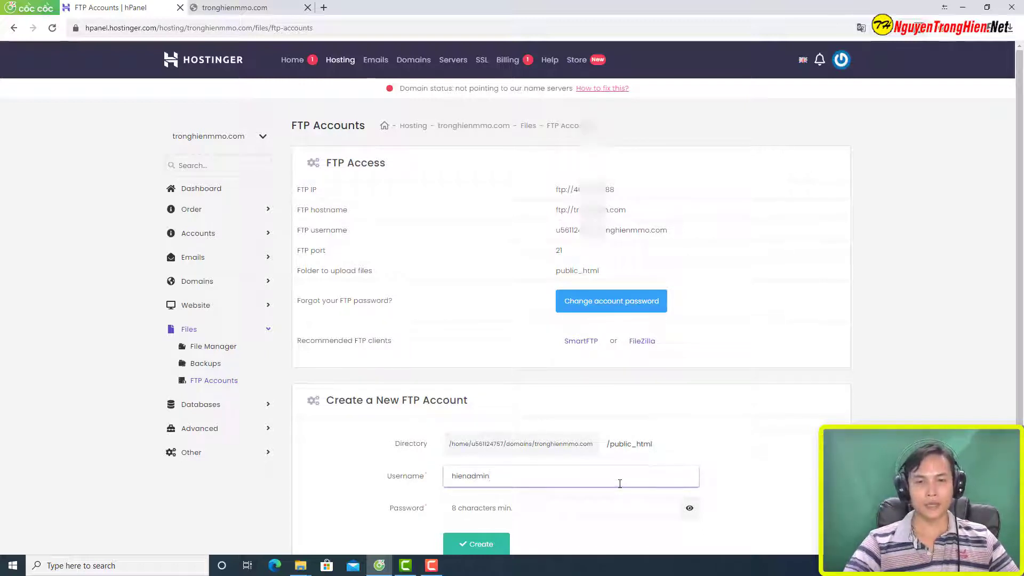
{"action": "left_click", "coordinate": [570, 511]}
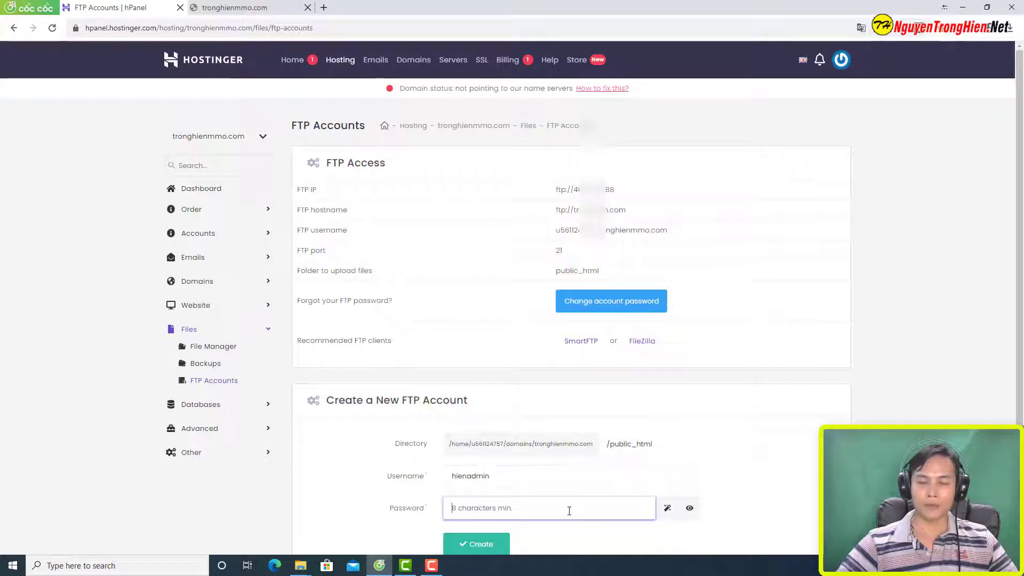
{"action": "type", "text": "hi"}
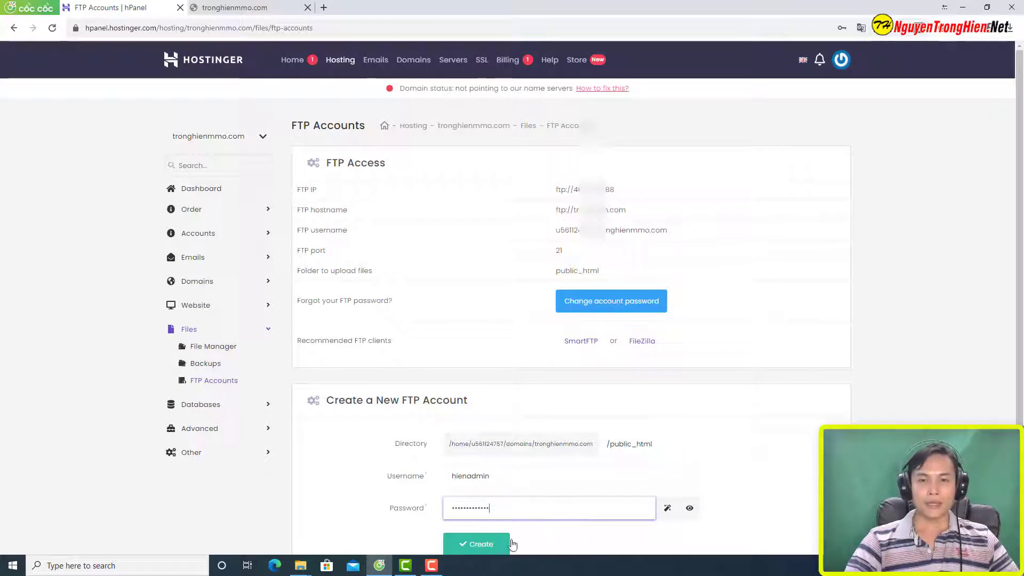
{"action": "scroll", "coordinate": [512, 543], "scroll_direction": "down", "scroll_amount": 2}
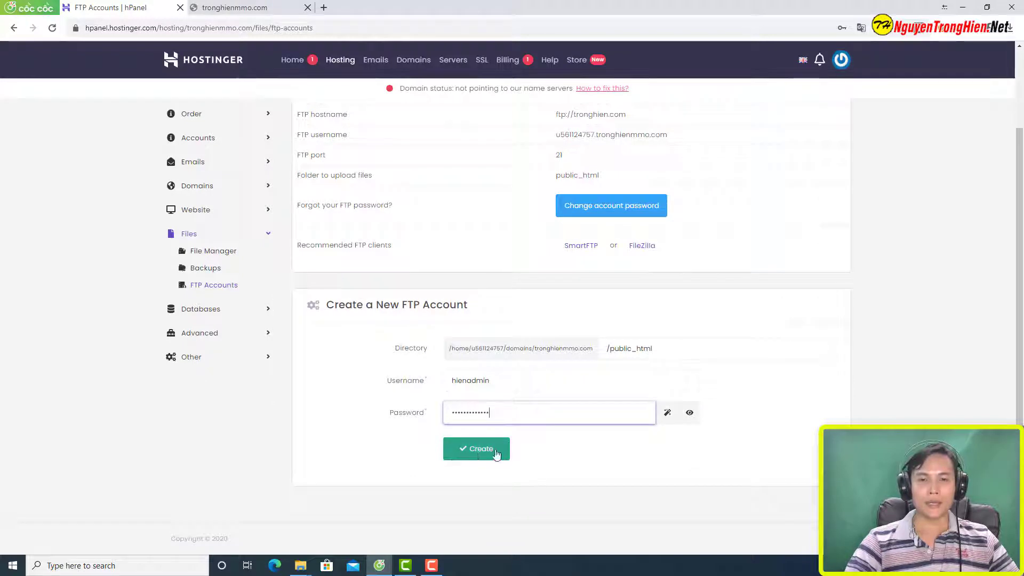
{"action": "left_click", "coordinate": [474, 451]}
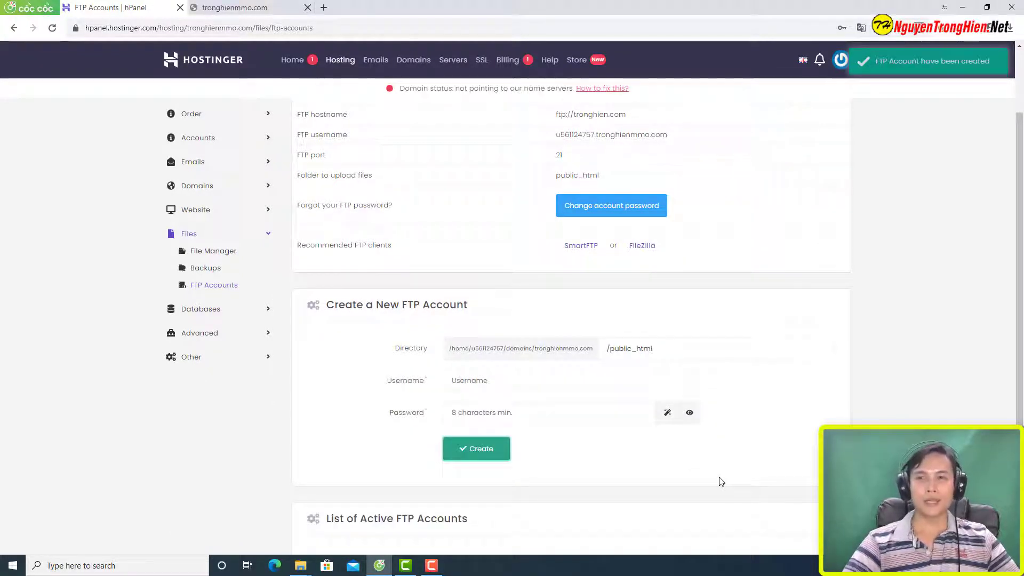
Step: Review the new account's home directory and full FTP username in the active accounts list
{"action": "scroll", "coordinate": [718, 488], "scroll_direction": "down", "scroll_amount": 3}
{"action": "left_click_drag", "start_coordinate": [326, 371], "coordinate": [470, 372]}
{"action": "left_click", "coordinate": [438, 477]}
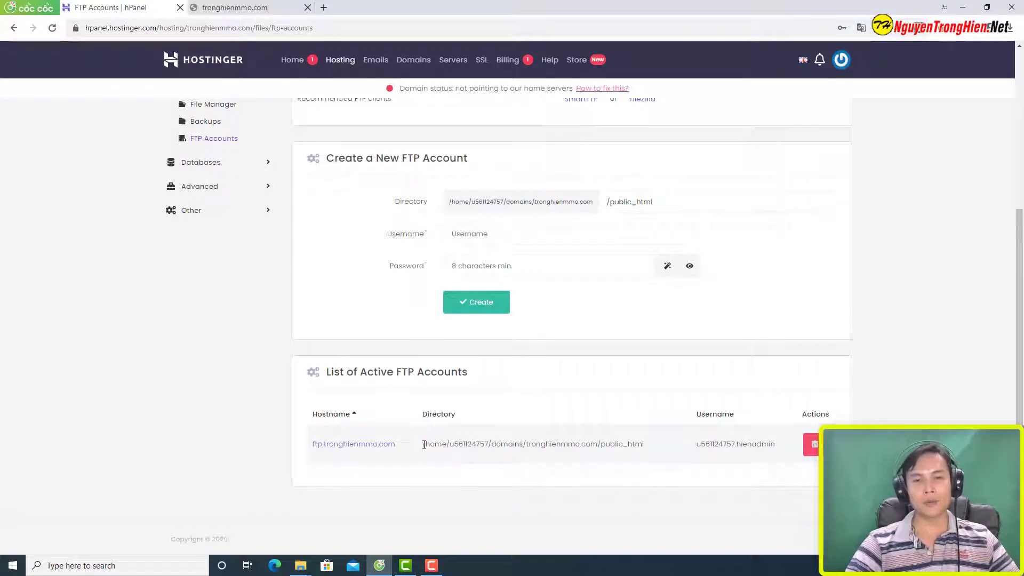
{"action": "left_click_drag", "start_coordinate": [424, 445], "coordinate": [521, 442]}
{"action": "left_click", "coordinate": [697, 450]}
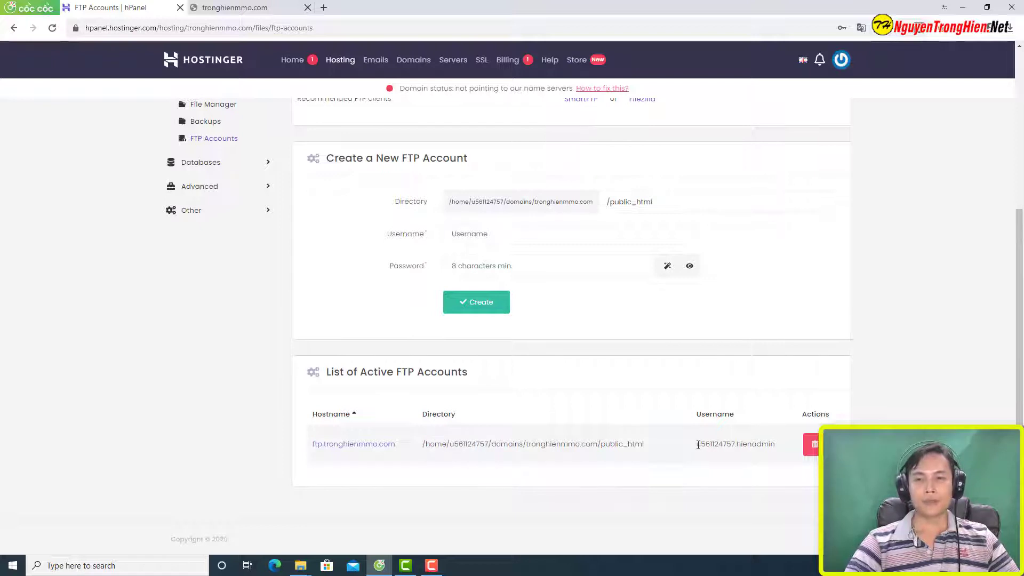
{"action": "left_click_drag", "start_coordinate": [698, 444], "coordinate": [778, 444]}
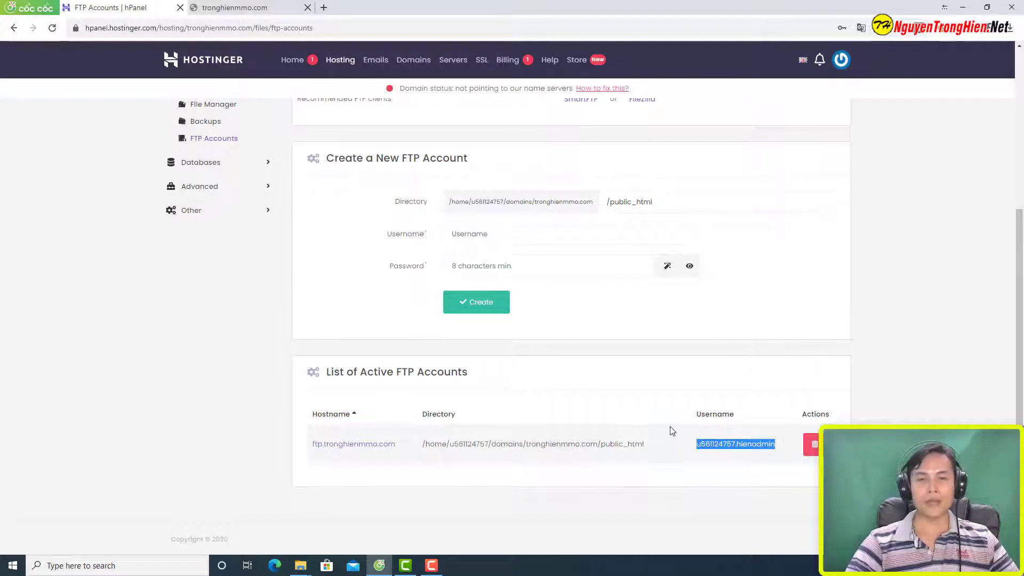
{"action": "scroll", "coordinate": [907, 339], "scroll_direction": "up", "scroll_amount": 5}
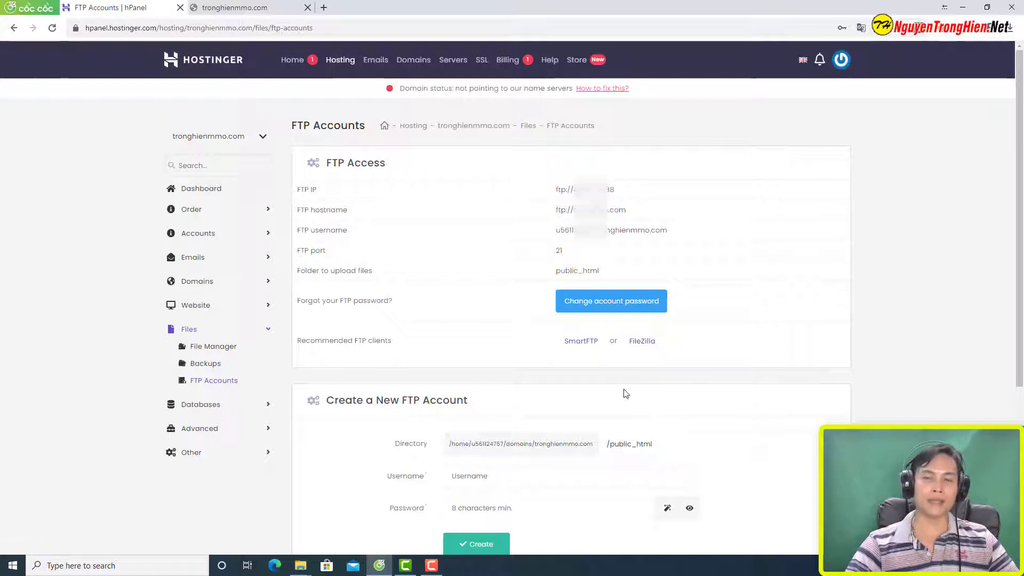
Step: Download the FileZilla Client 3.49.1 win64 installer and show it in the Downloads folder
{"action": "left_click", "coordinate": [640, 348]}
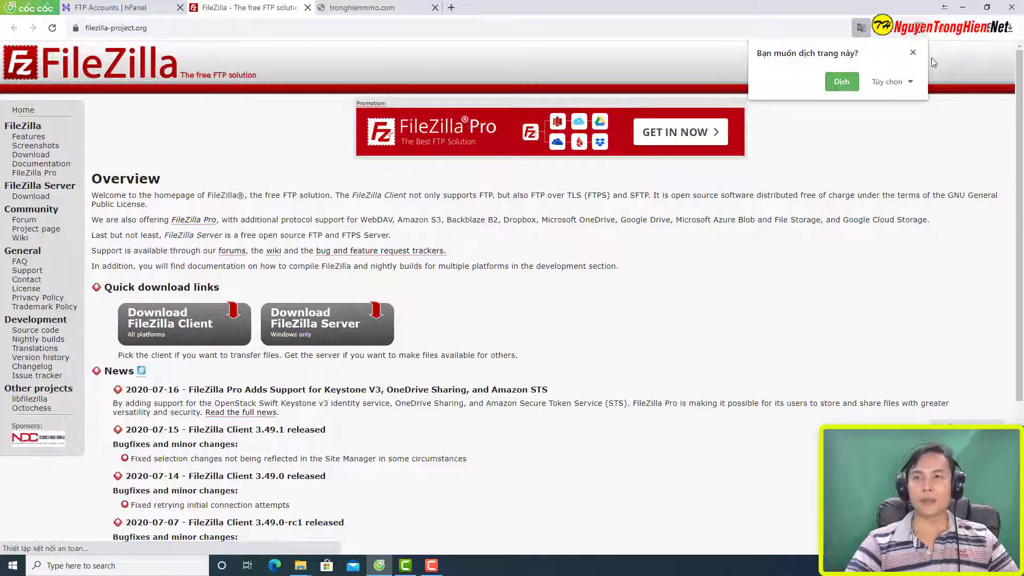
{"action": "left_click", "coordinate": [915, 50]}
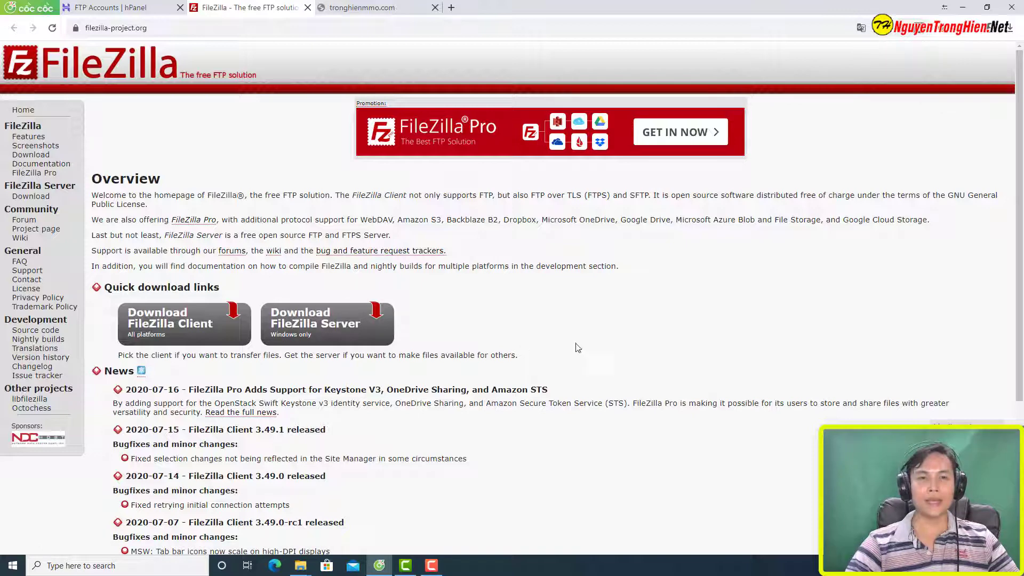
{"action": "left_click", "coordinate": [187, 331]}
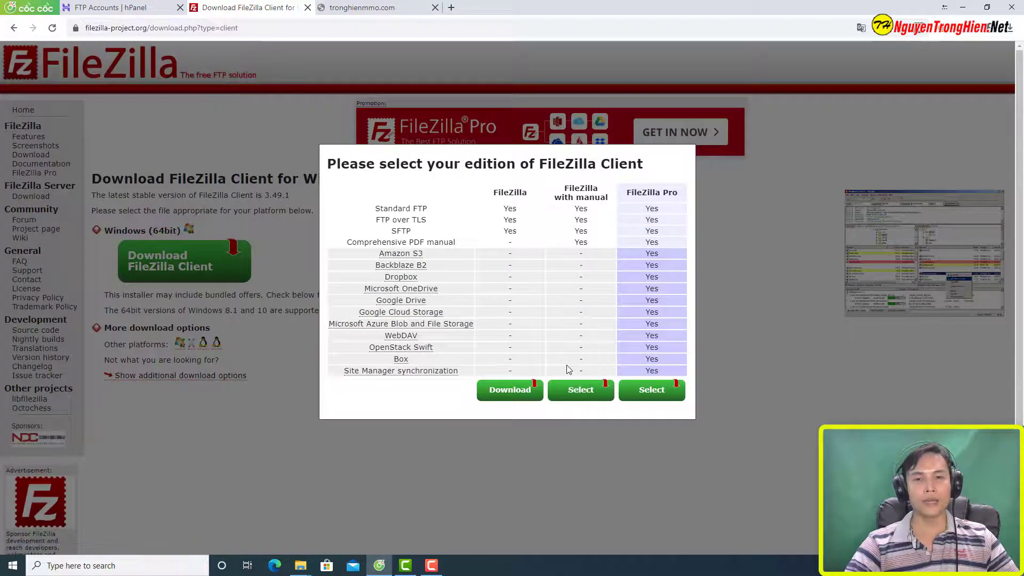
{"action": "left_click", "coordinate": [512, 391]}
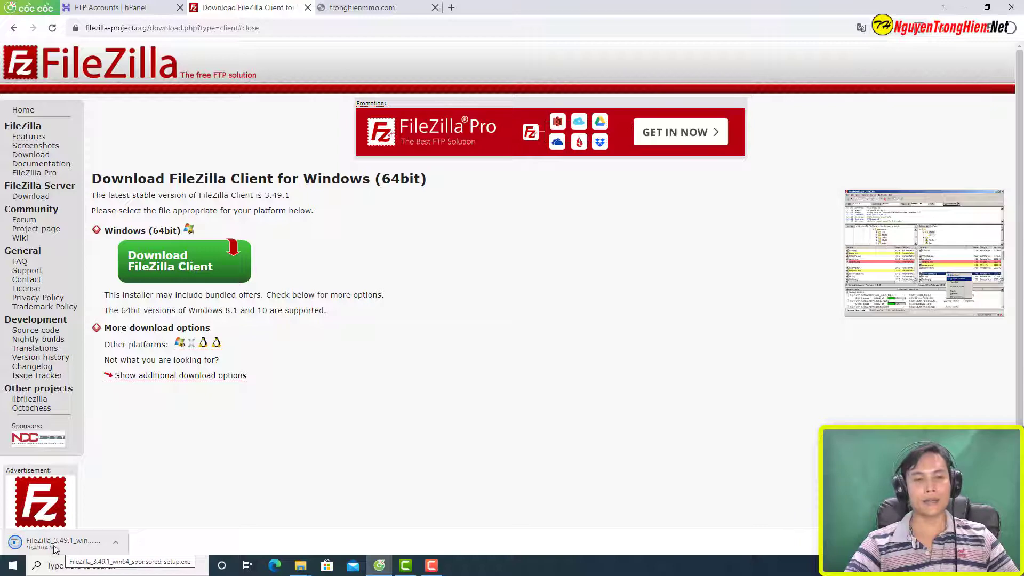
{"action": "left_click", "coordinate": [115, 548]}
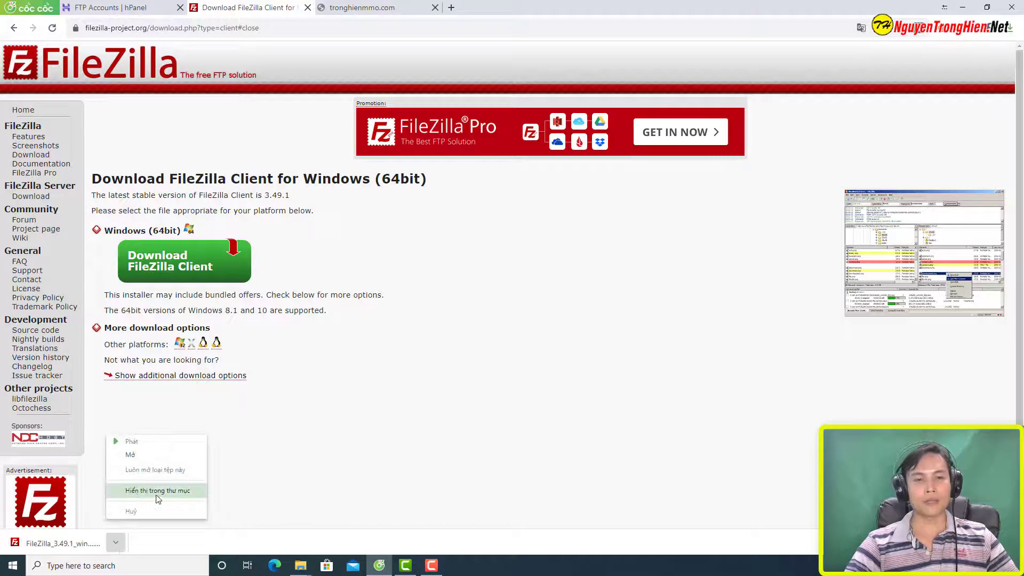
{"action": "left_click", "coordinate": [181, 496]}
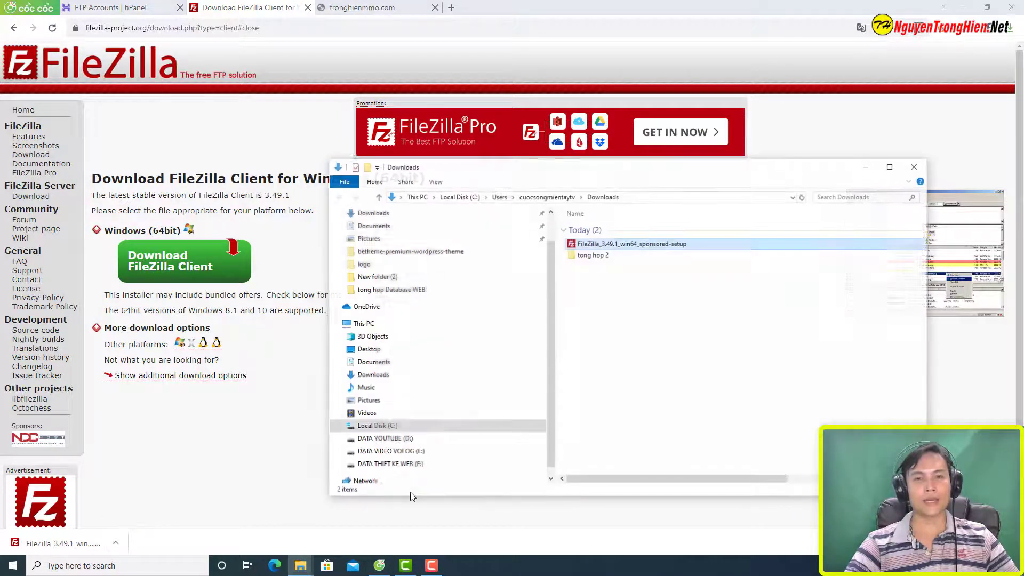
Step: Install FileZilla as administrator for all users with default components, folder and Start Menu entry
{"action": "right_click", "coordinate": [665, 247]}
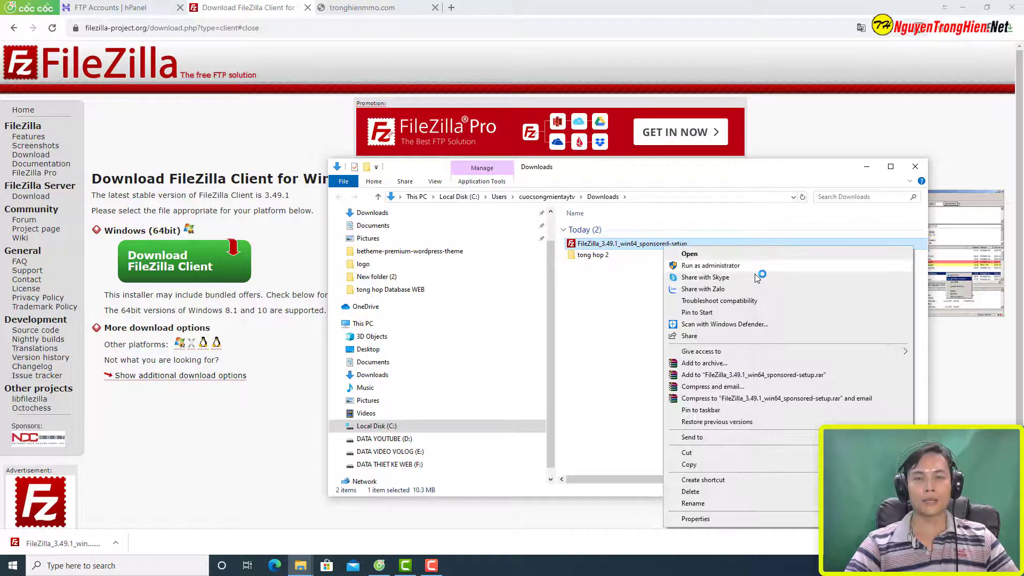
{"action": "left_click", "coordinate": [754, 266]}
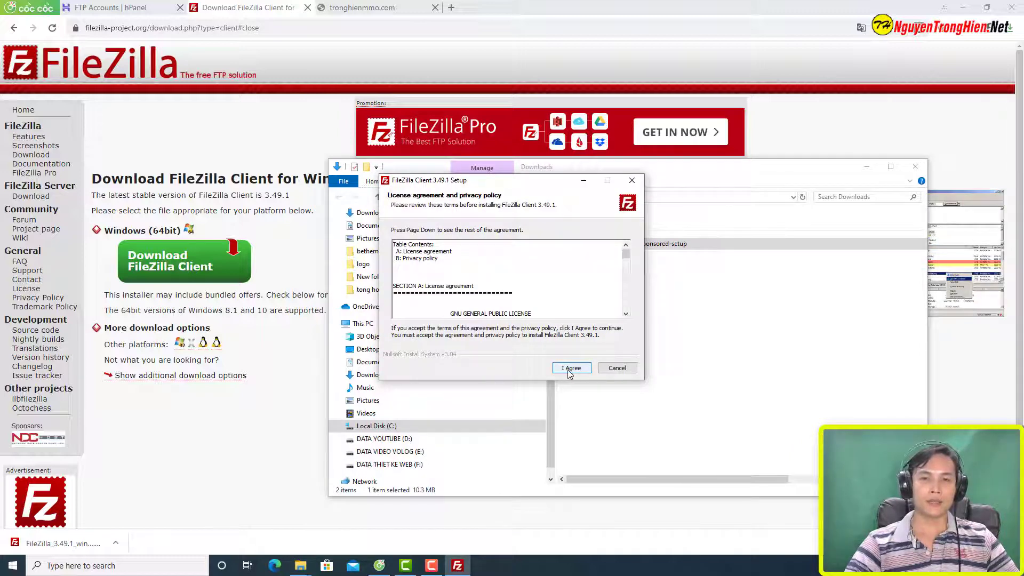
{"action": "left_click", "coordinate": [570, 368]}
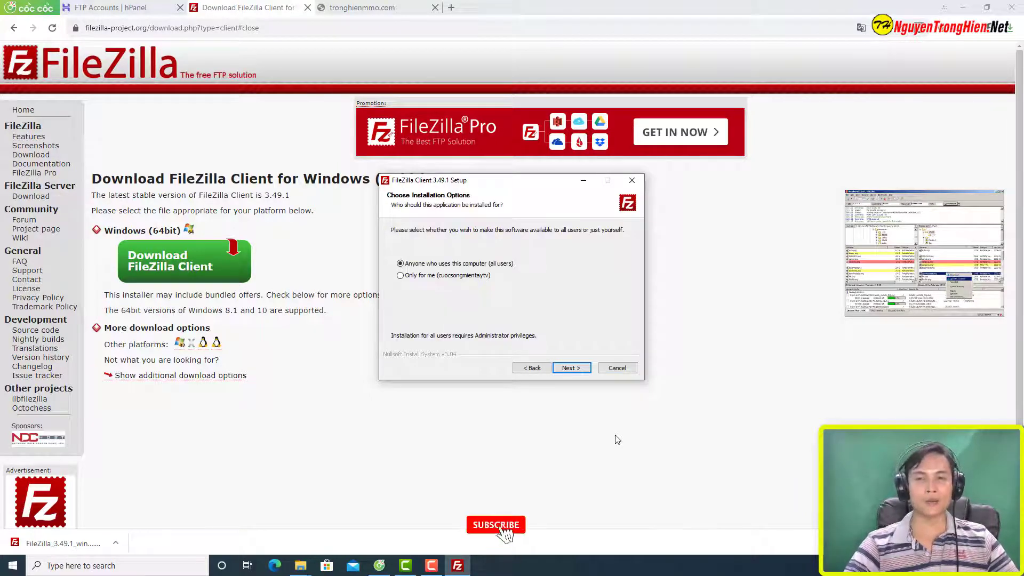
{"action": "left_click", "coordinate": [572, 371]}
{"action": "left_click", "coordinate": [572, 371]}
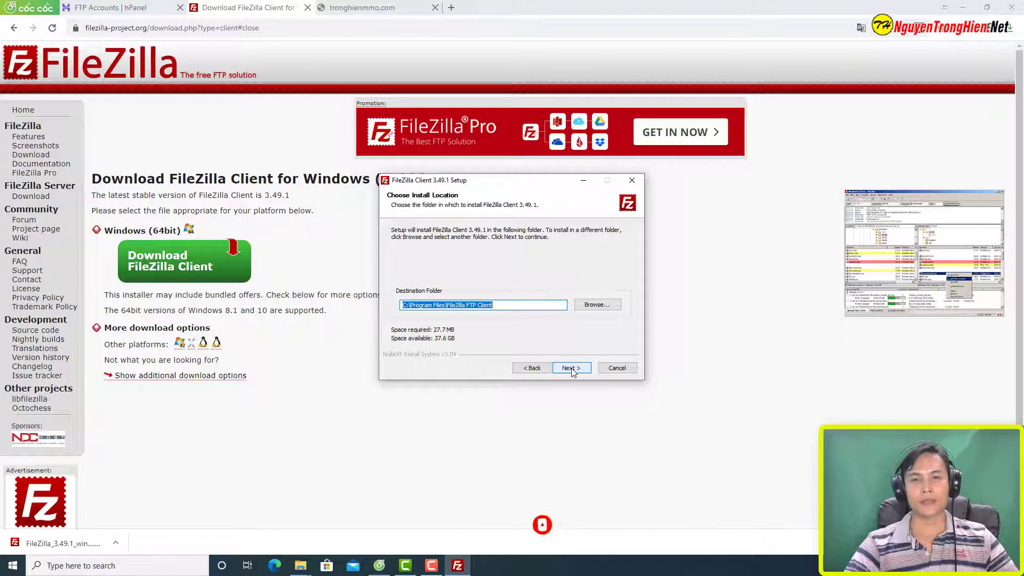
{"action": "left_click", "coordinate": [572, 371]}
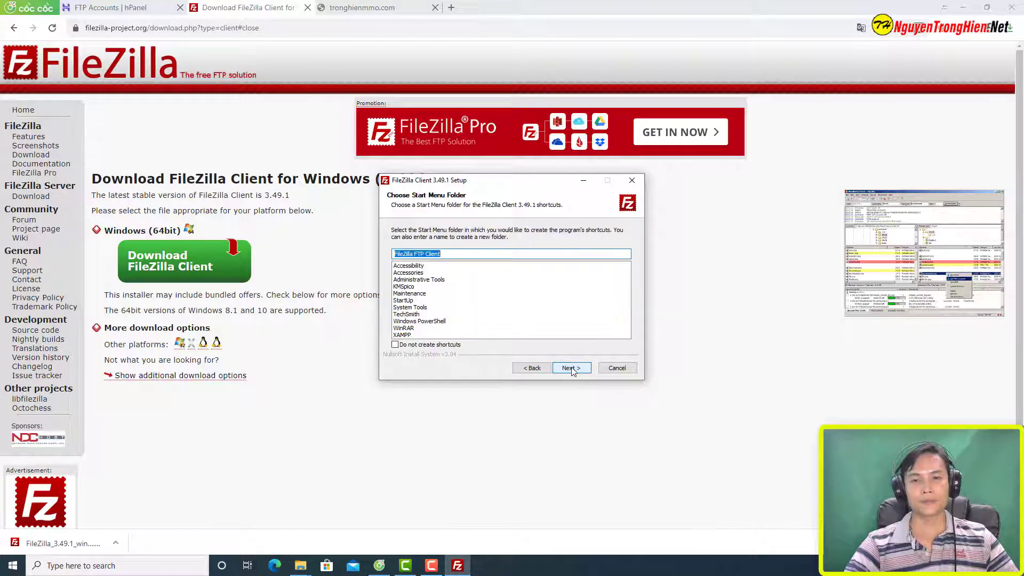
{"action": "left_click", "coordinate": [571, 368]}
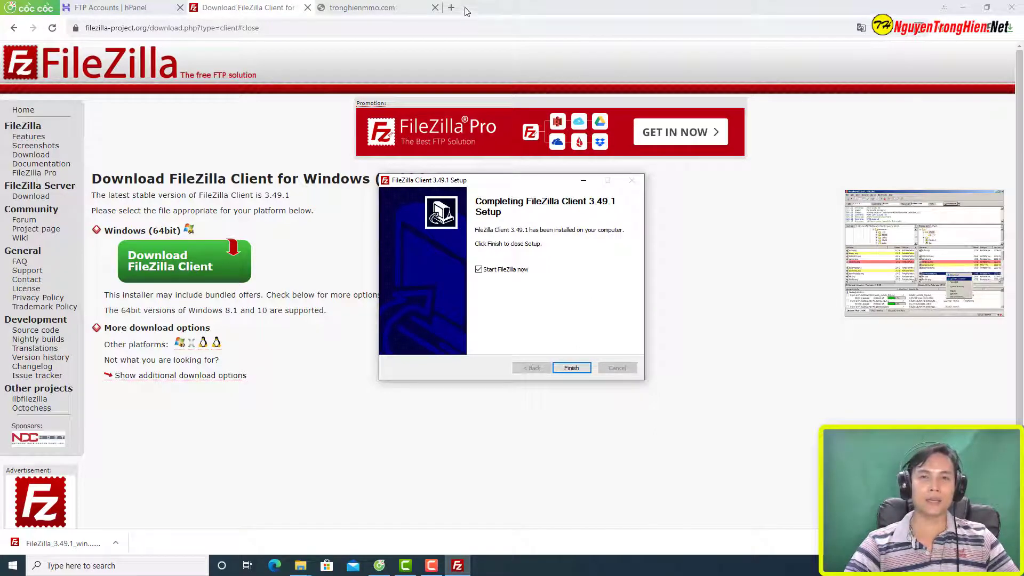
{"action": "left_click", "coordinate": [451, 8]}
Step: Go to media.nguyentronghien.com in the new tab and scroll through its video listings
{"action": "type", "text": "media.nguyentronghien.com"}
{"action": "key", "text": "Return"}
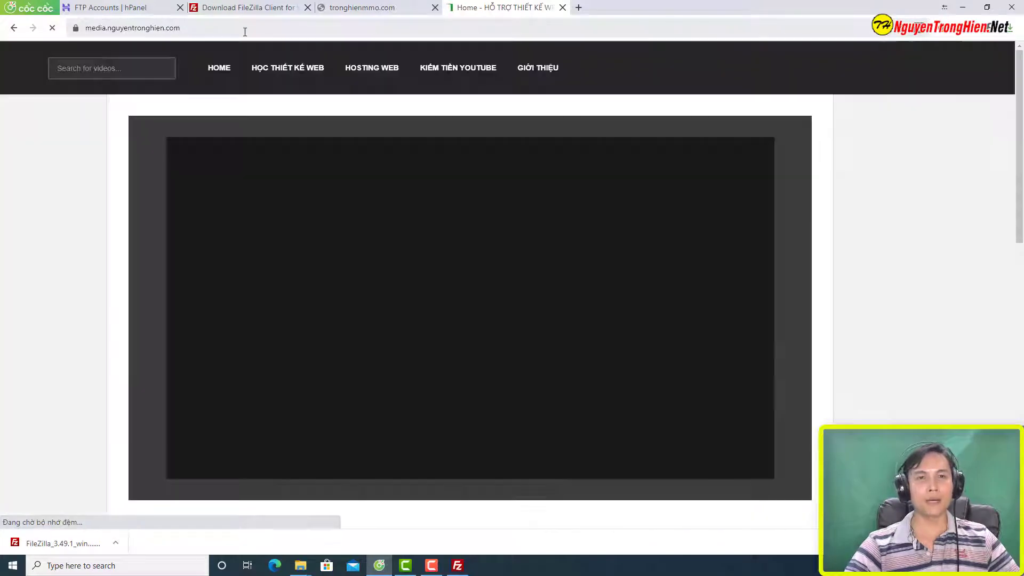
{"action": "left_click", "coordinate": [243, 29]}
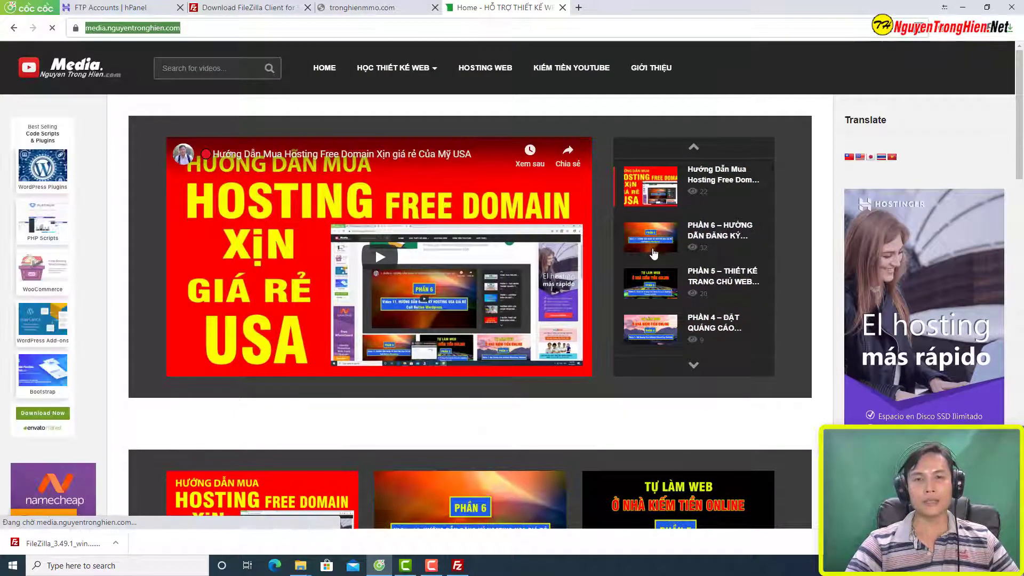
{"action": "scroll", "coordinate": [502, 295], "scroll_direction": "down", "scroll_amount": 10}
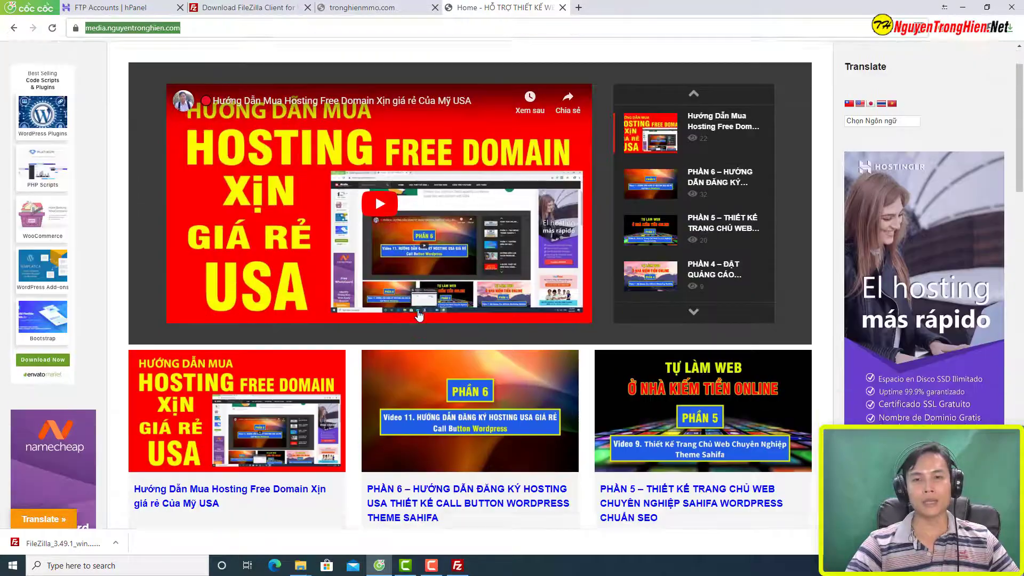
{"action": "scroll", "coordinate": [425, 318], "scroll_direction": "down", "scroll_amount": 5}
{"action": "scroll", "coordinate": [439, 306], "scroll_direction": "up", "scroll_amount": 15}
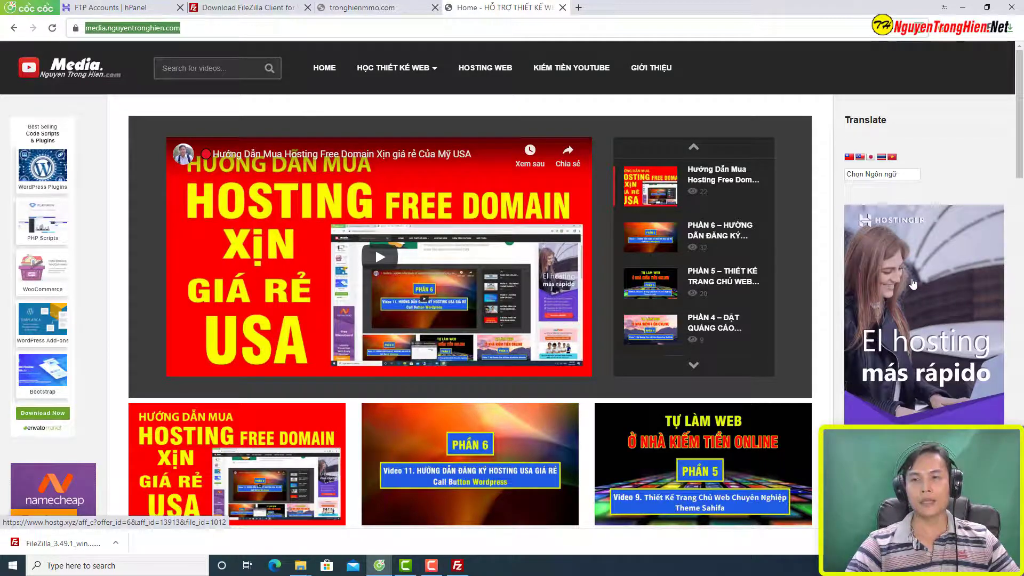
{"action": "scroll", "coordinate": [84, 351], "scroll_direction": "down", "scroll_amount": 4}
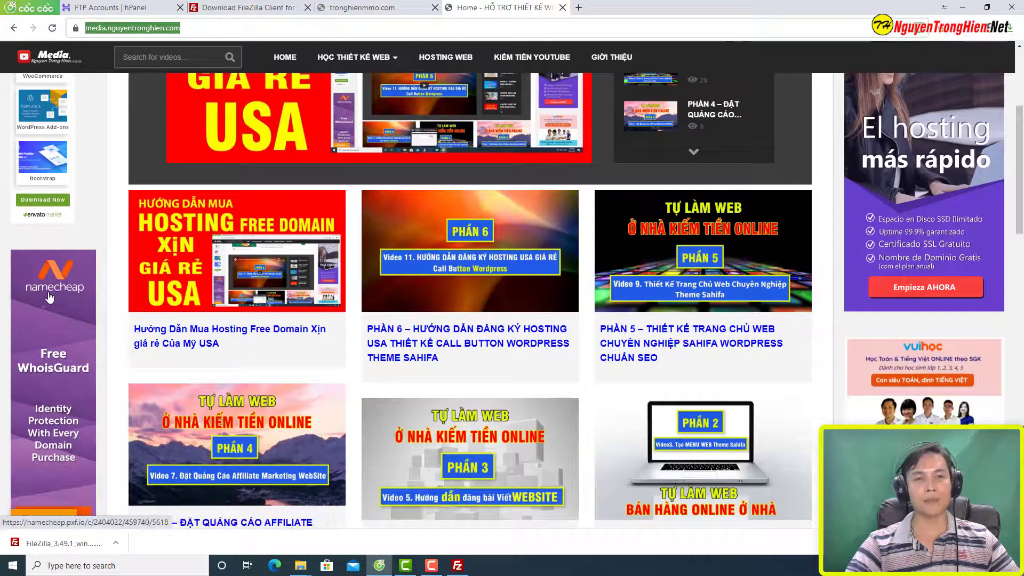
{"action": "scroll", "coordinate": [338, 353], "scroll_direction": "up", "scroll_amount": 4}
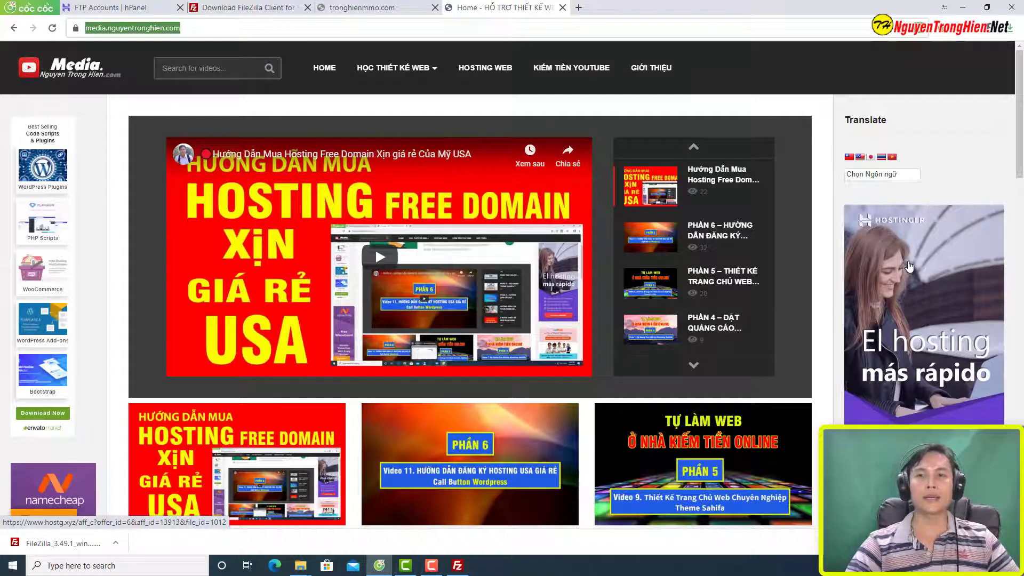
Step: Follow the Hostinger ad and highlight the $3.99 Business Shared Hosting price among the plans
{"action": "left_click", "coordinate": [909, 294]}
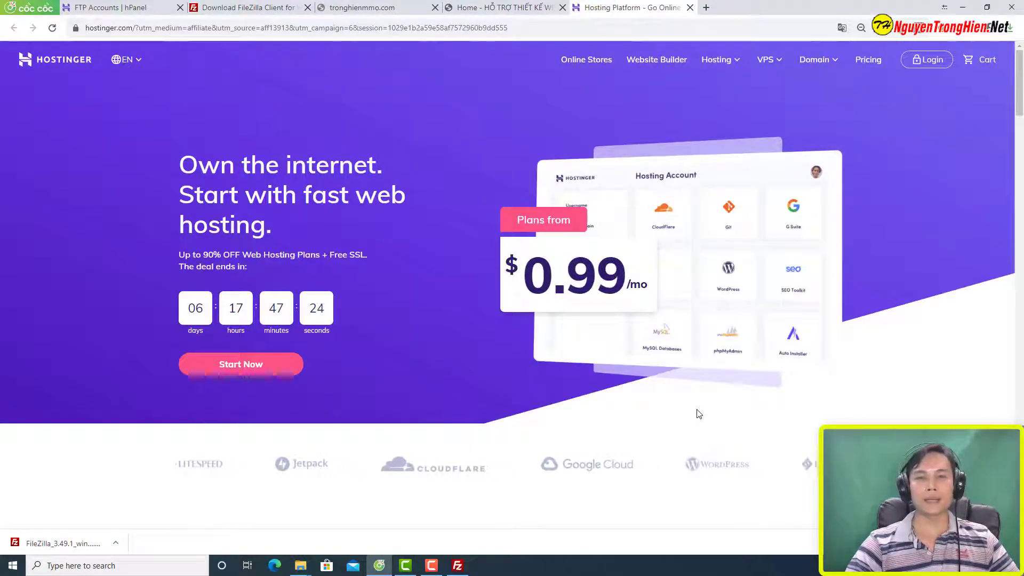
{"action": "scroll", "coordinate": [699, 414], "scroll_direction": "down", "scroll_amount": 5}
{"action": "scroll", "coordinate": [699, 414], "scroll_direction": "down", "scroll_amount": 3}
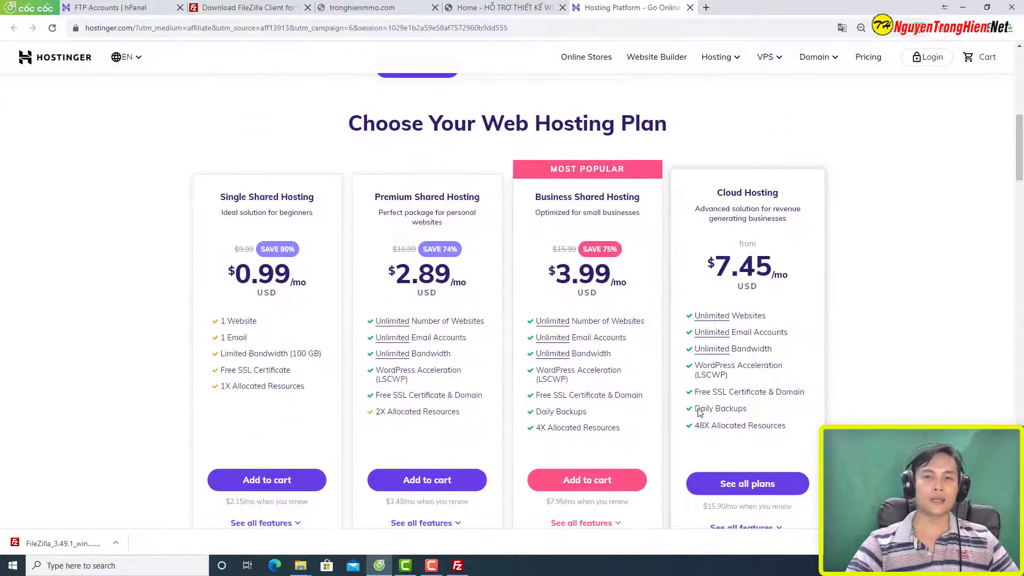
{"action": "left_click_drag", "start_coordinate": [1019, 158], "coordinate": [1020, 163]}
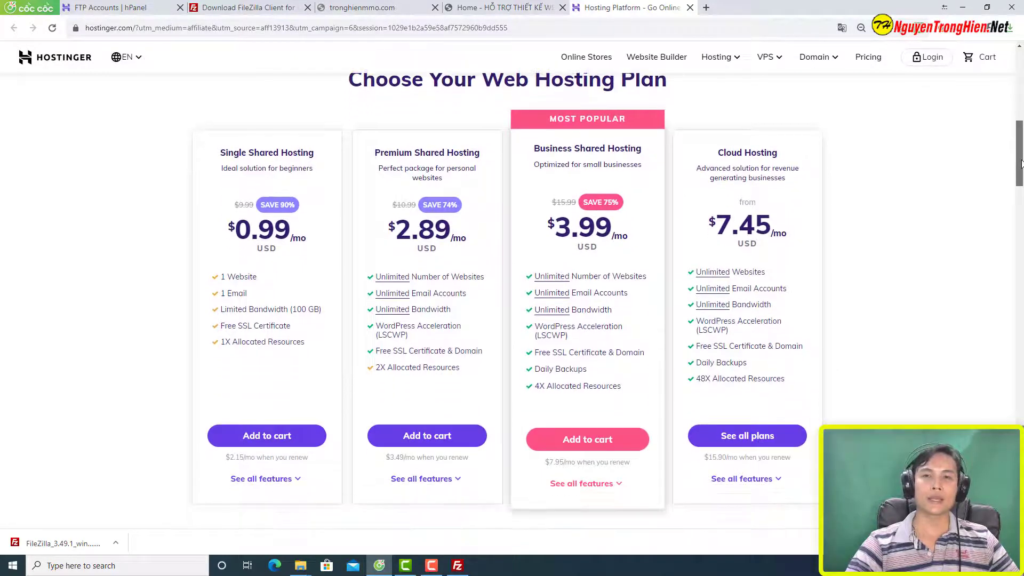
{"action": "left_click_drag", "start_coordinate": [551, 238], "coordinate": [622, 248]}
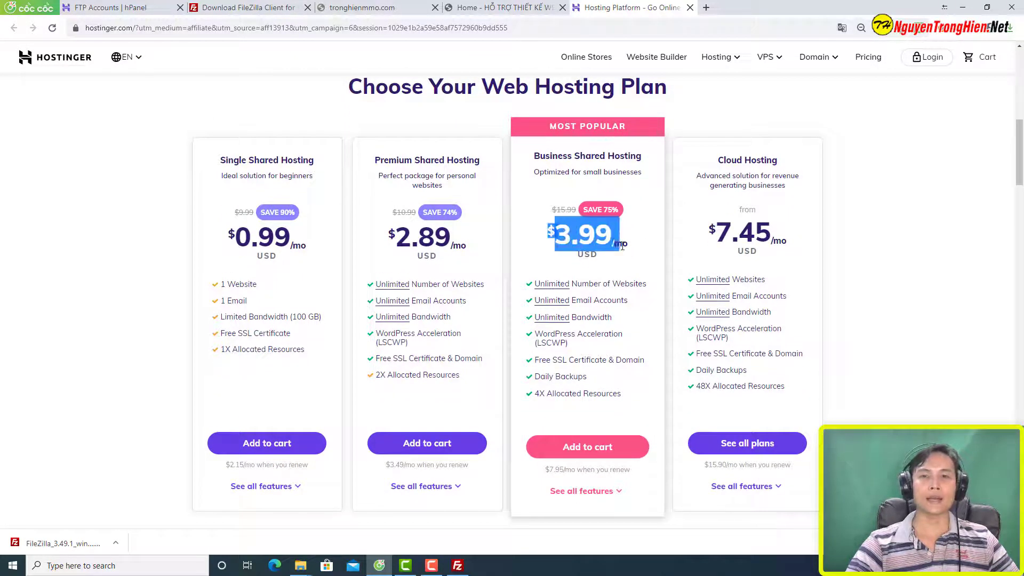
{"action": "left_click", "coordinate": [633, 257]}
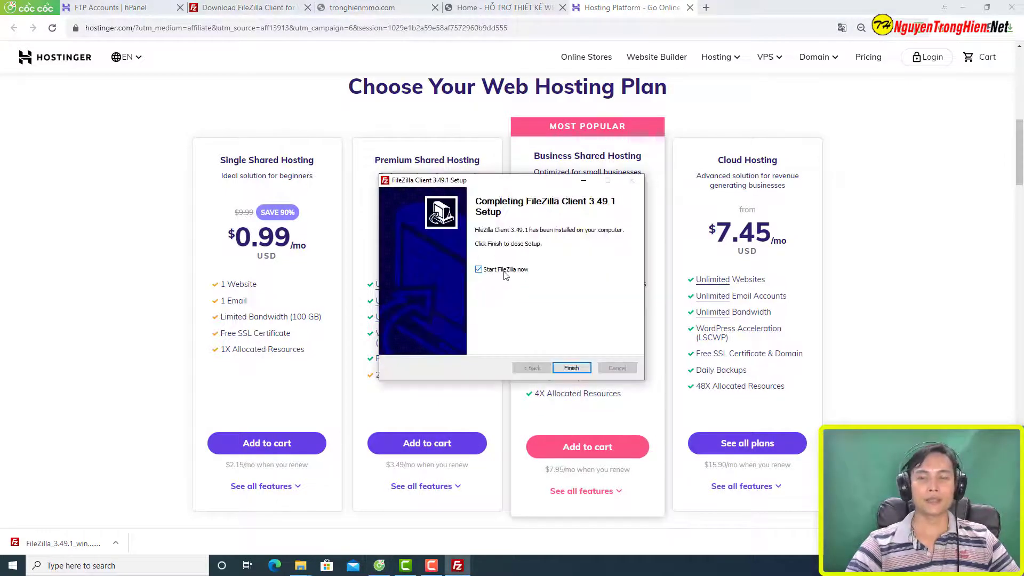
Step: Finish setup to launch FileZilla, select its Port box, and return to the hPanel FTP Accounts tab
{"action": "left_click", "coordinate": [570, 367]}
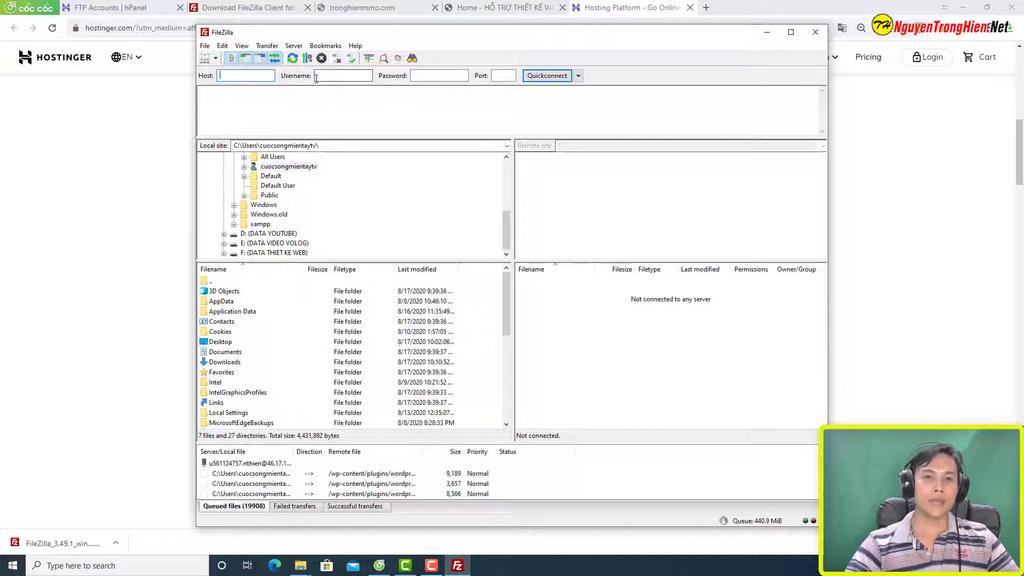
{"action": "left_click", "coordinate": [496, 76]}
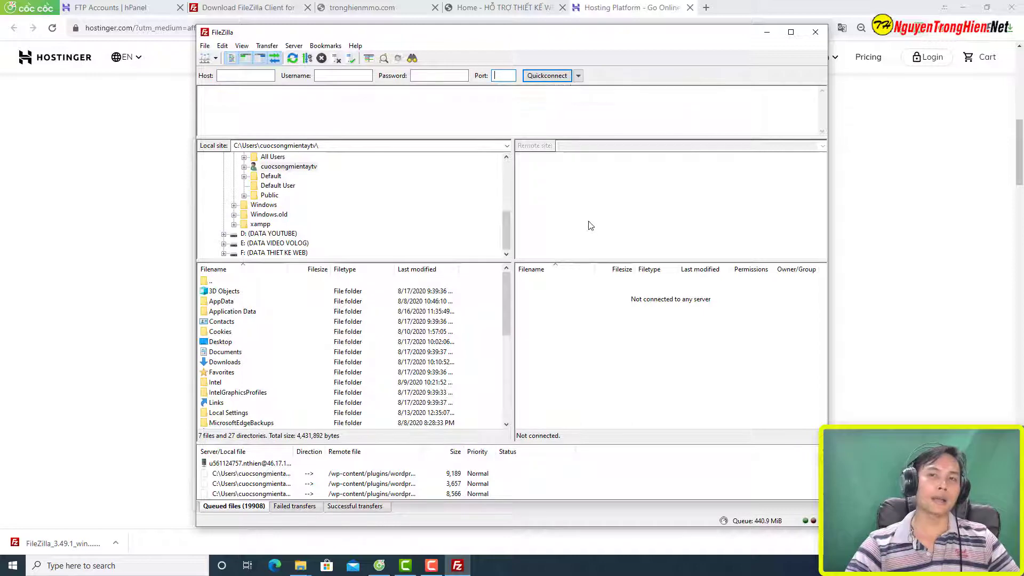
{"action": "left_click", "coordinate": [122, 7]}
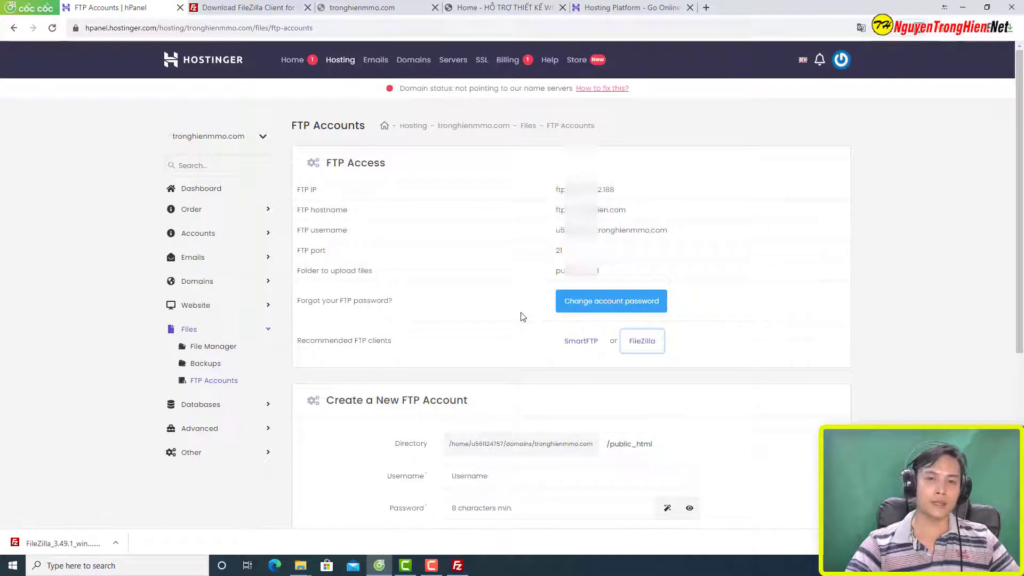
Step: Paste the FTP IP address from hPanel into FileZilla's Host field
{"action": "scroll", "coordinate": [523, 317], "scroll_direction": "down", "scroll_amount": 5}
{"action": "scroll", "coordinate": [654, 417], "scroll_direction": "up", "scroll_amount": 5}
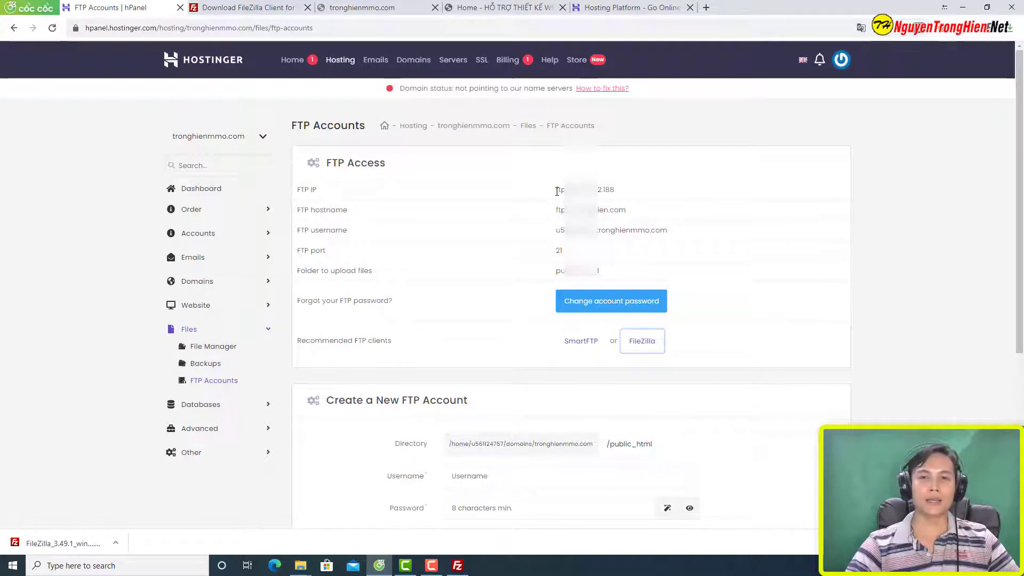
{"action": "left_click_drag", "start_coordinate": [557, 191], "coordinate": [593, 199]}
{"action": "key", "text": "ctrl+c"}
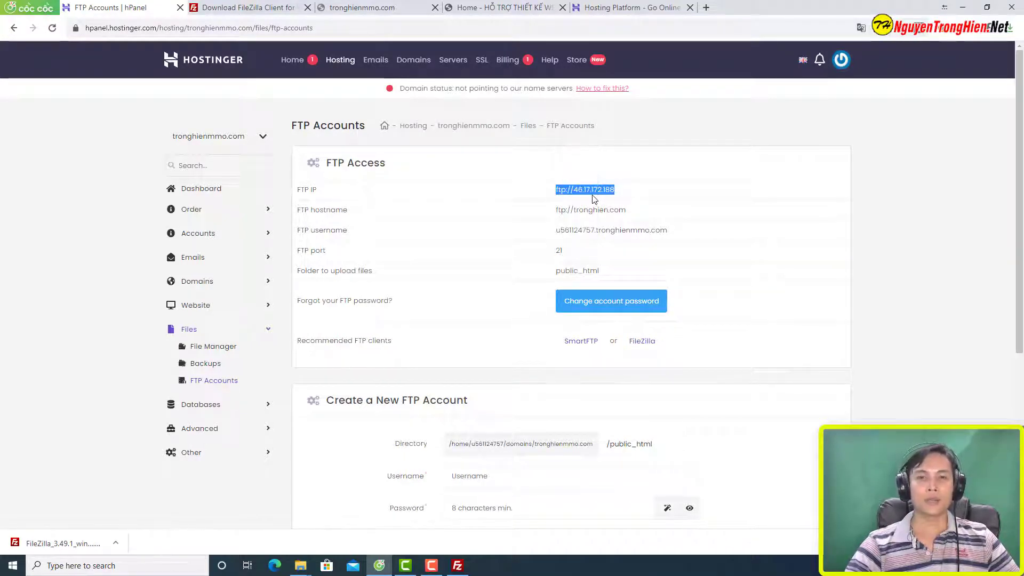
{"action": "left_click", "coordinate": [457, 565]}
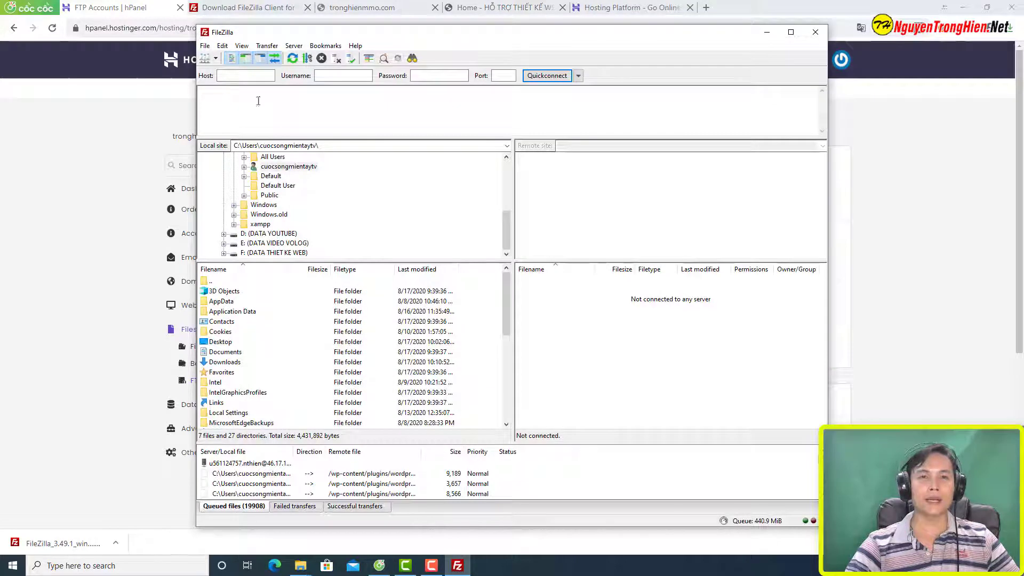
{"action": "right_click", "coordinate": [263, 77]}
{"action": "left_click", "coordinate": [298, 123]}
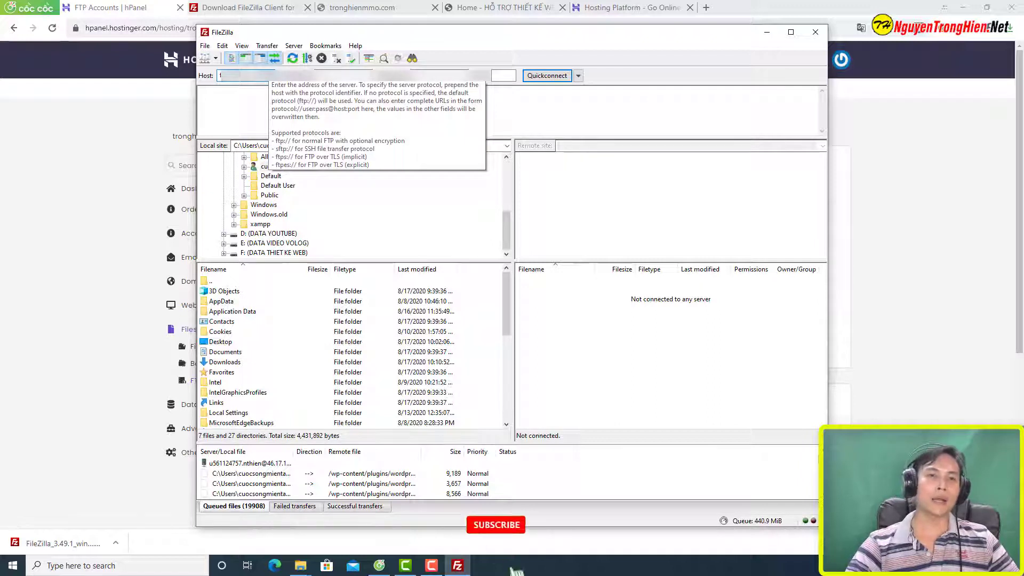
{"action": "key", "text": "ctrl+a"}
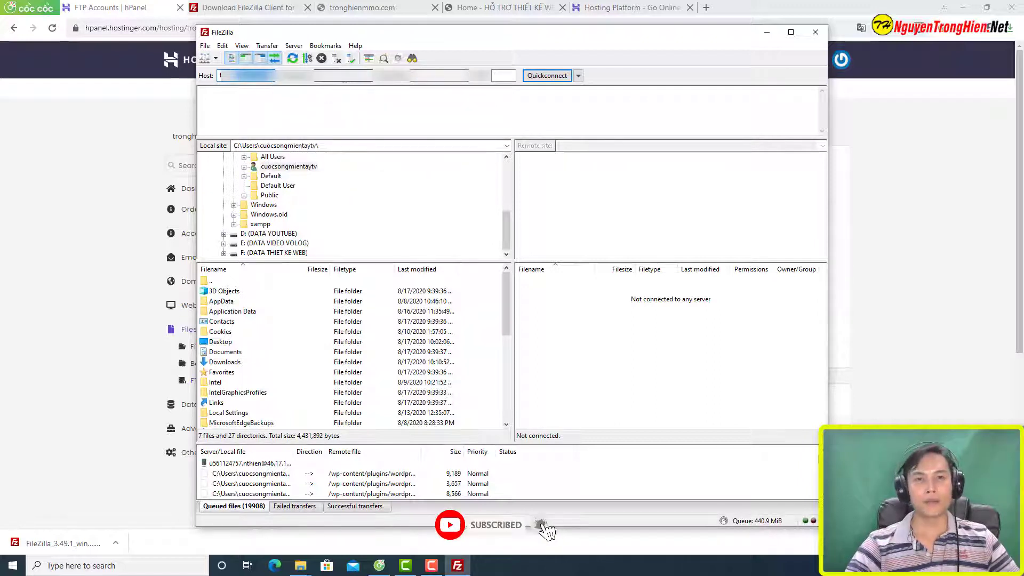
{"action": "key", "text": "Tab"}
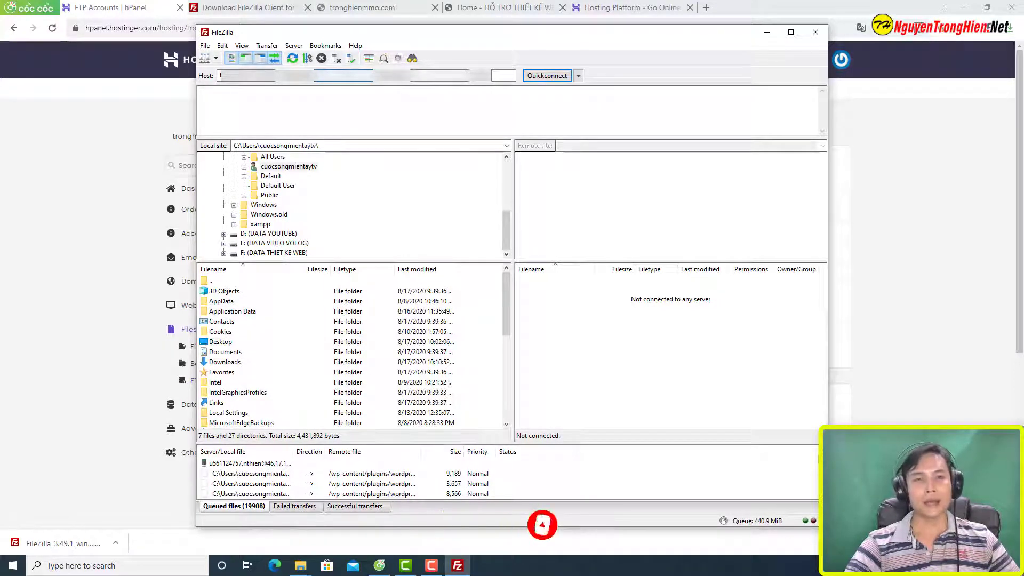
{"action": "left_click", "coordinate": [81, 233]}
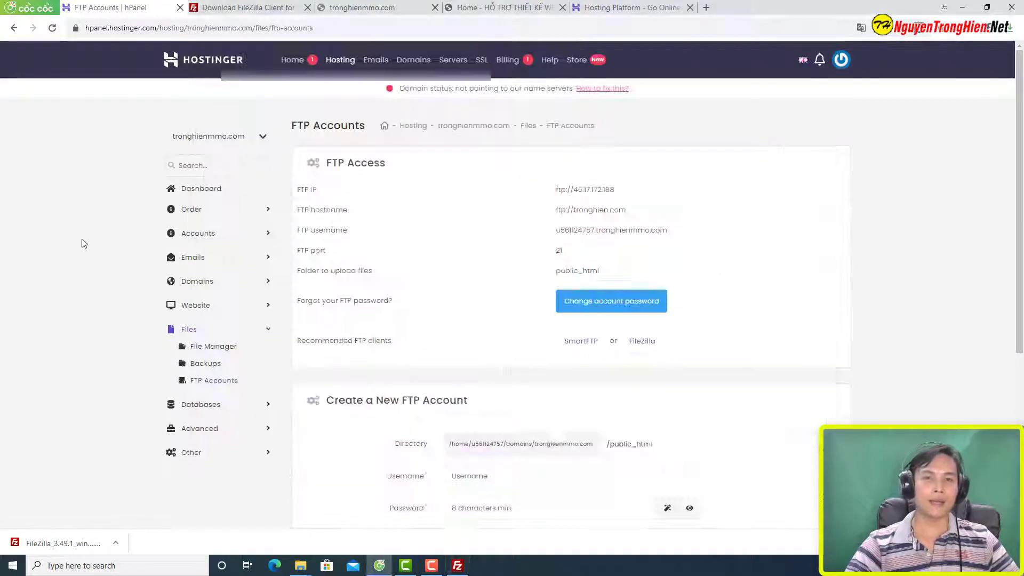
Step: Copy the active FTP account's username from hPanel into FileZilla's Username field
{"action": "scroll", "coordinate": [714, 445], "scroll_direction": "down", "scroll_amount": 5}
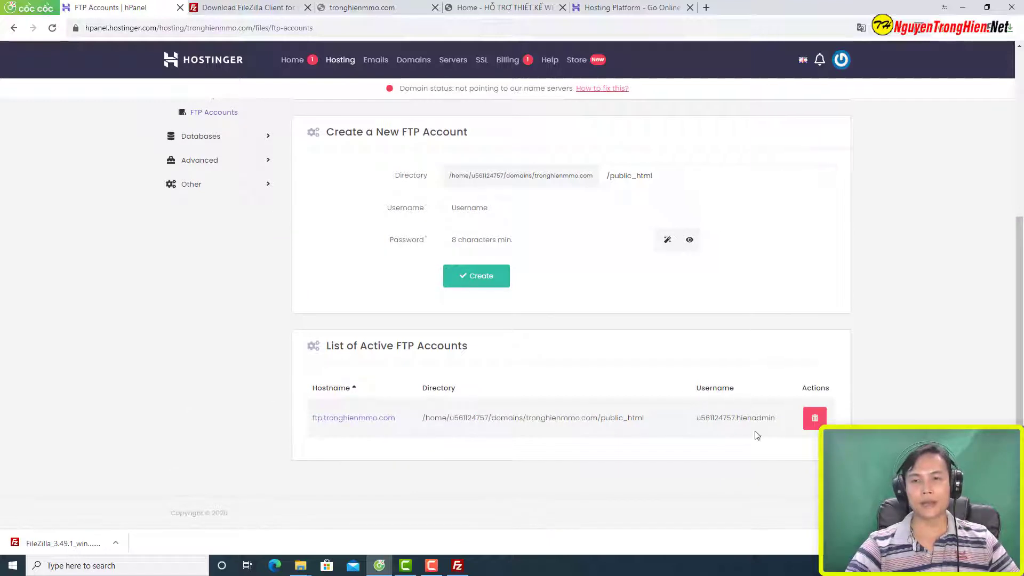
{"action": "left_click_drag", "start_coordinate": [699, 421], "coordinate": [772, 420]}
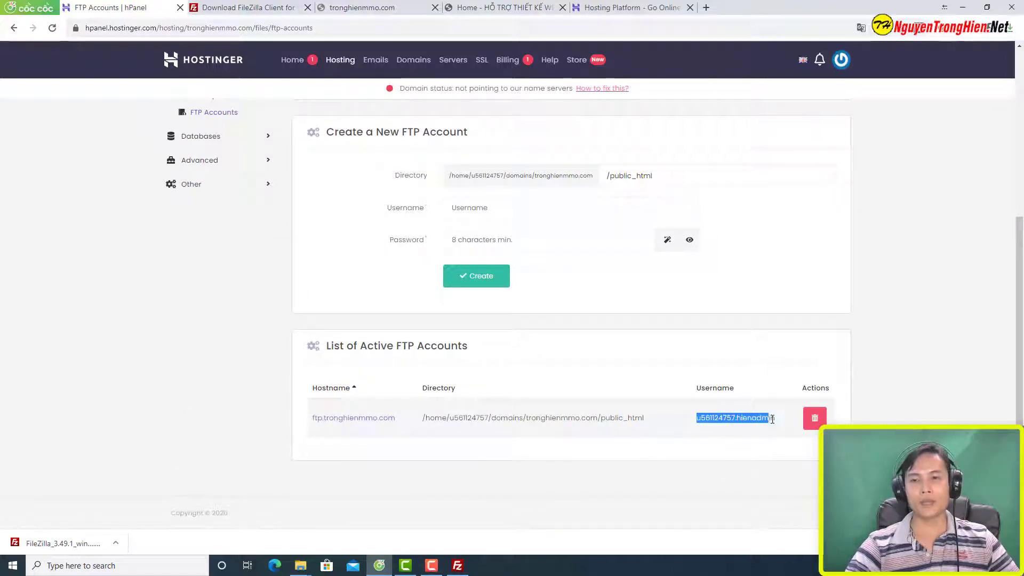
{"action": "right_click", "coordinate": [761, 418]}
{"action": "left_click", "coordinate": [772, 430]}
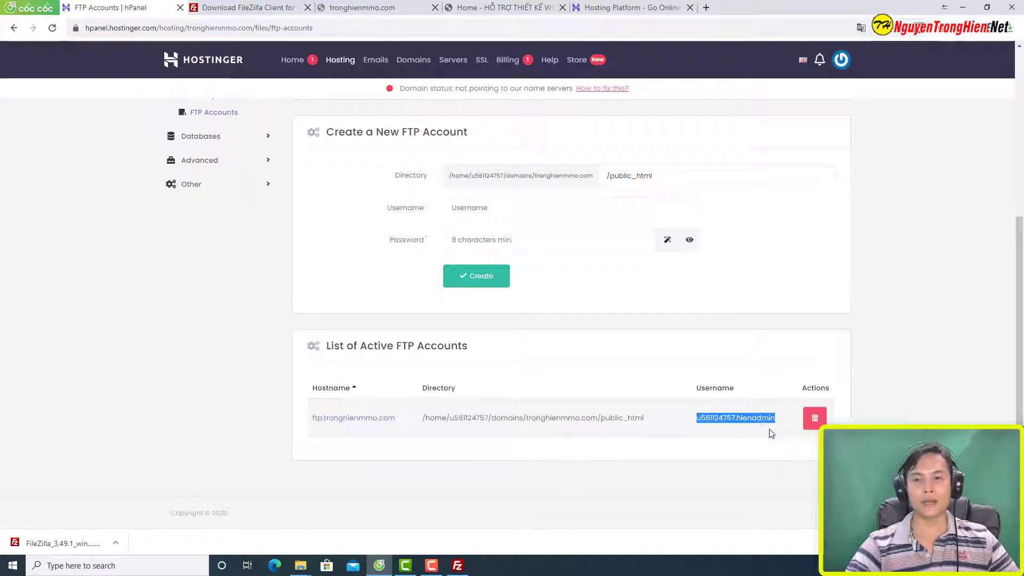
{"action": "left_click", "coordinate": [457, 565]}
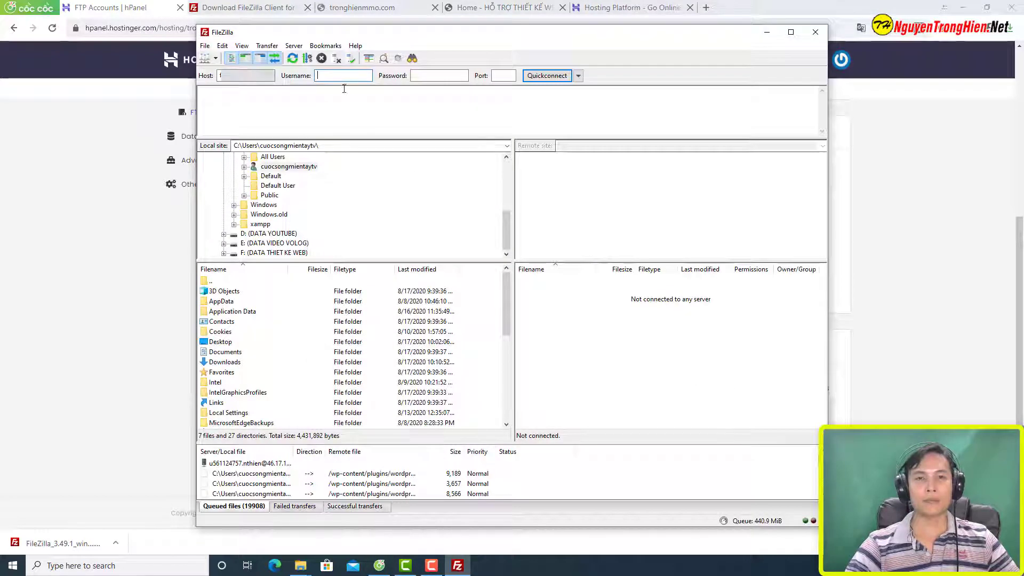
{"action": "right_click", "coordinate": [343, 77]}
{"action": "left_click", "coordinate": [373, 125]}
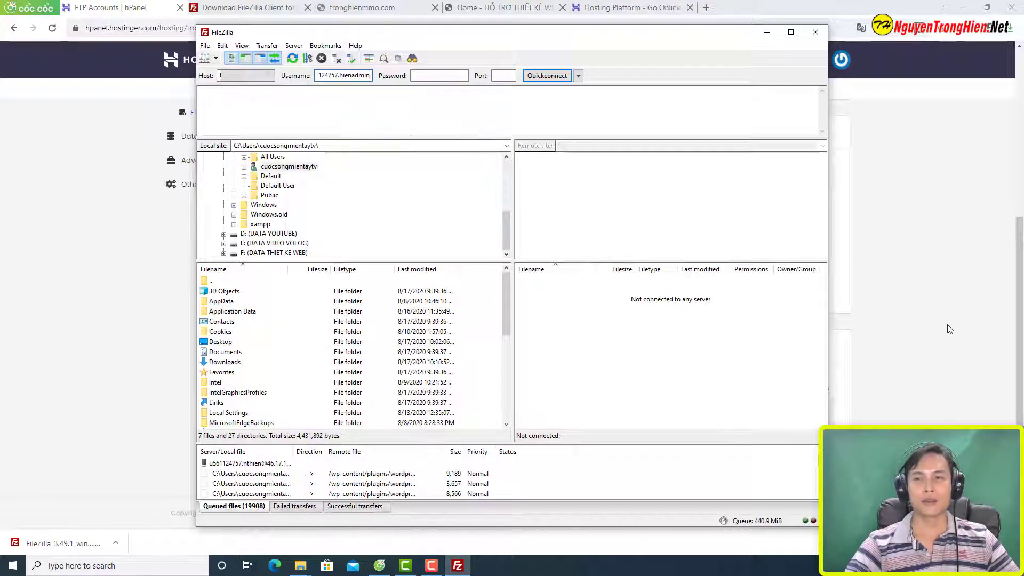
Step: Enter the FTP account password in FileZilla's Password field
{"action": "left_click", "coordinate": [448, 76]}
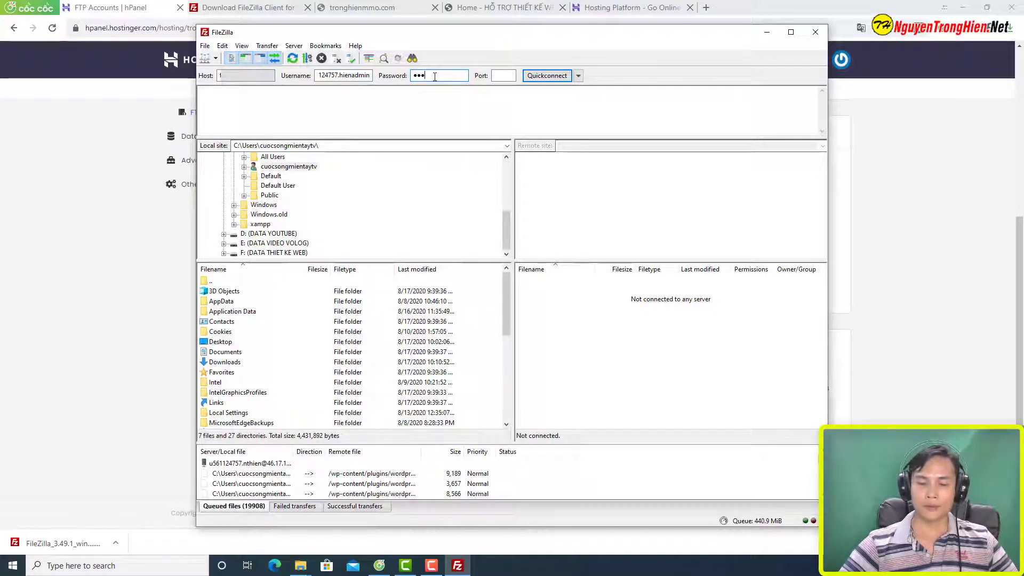
{"action": "type", "text": "***"}
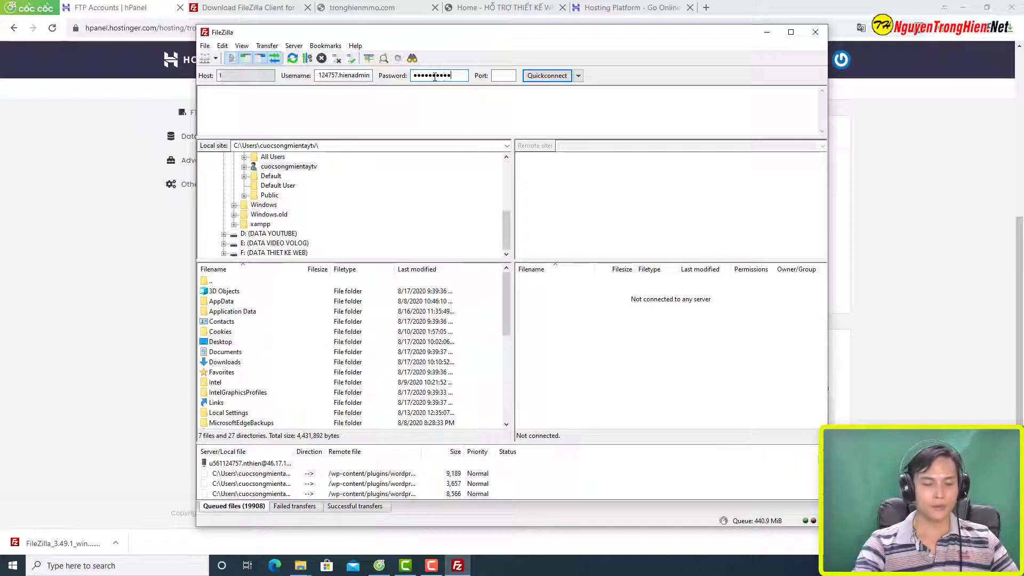
{"action": "key", "text": "alt+Tab"}
{"action": "scroll", "coordinate": [656, 420], "scroll_direction": "up", "scroll_amount": 5}
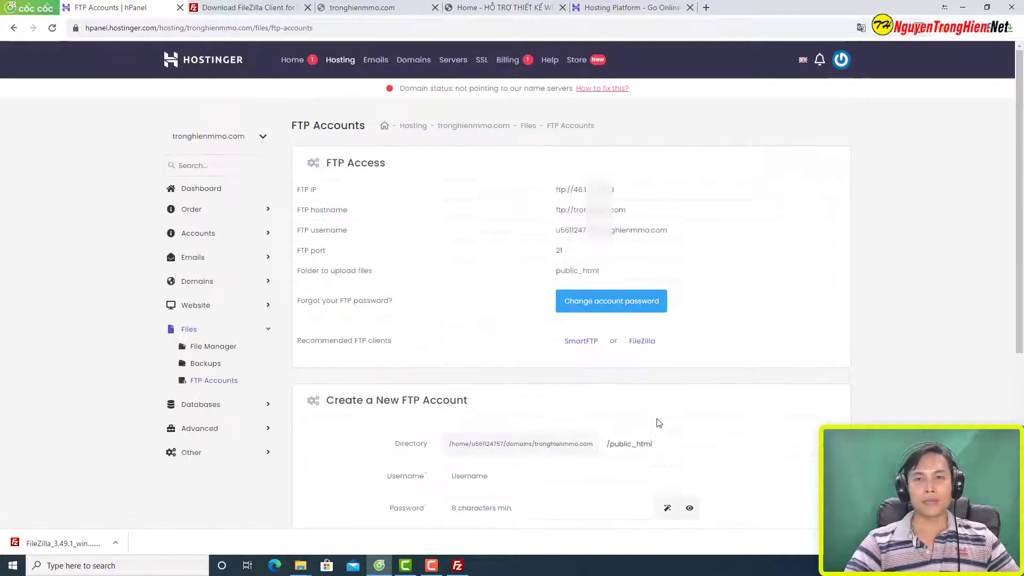
Step: Quickconnect FileZilla on port 21 and select default.php in the remote root
{"action": "left_click_drag", "start_coordinate": [297, 251], "coordinate": [391, 256]}
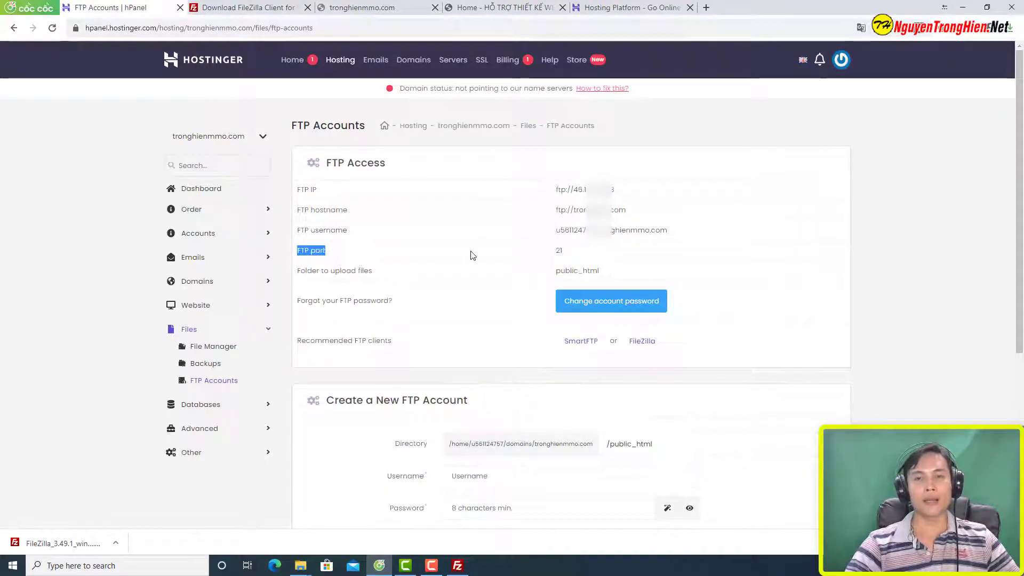
{"action": "left_click", "coordinate": [469, 570]}
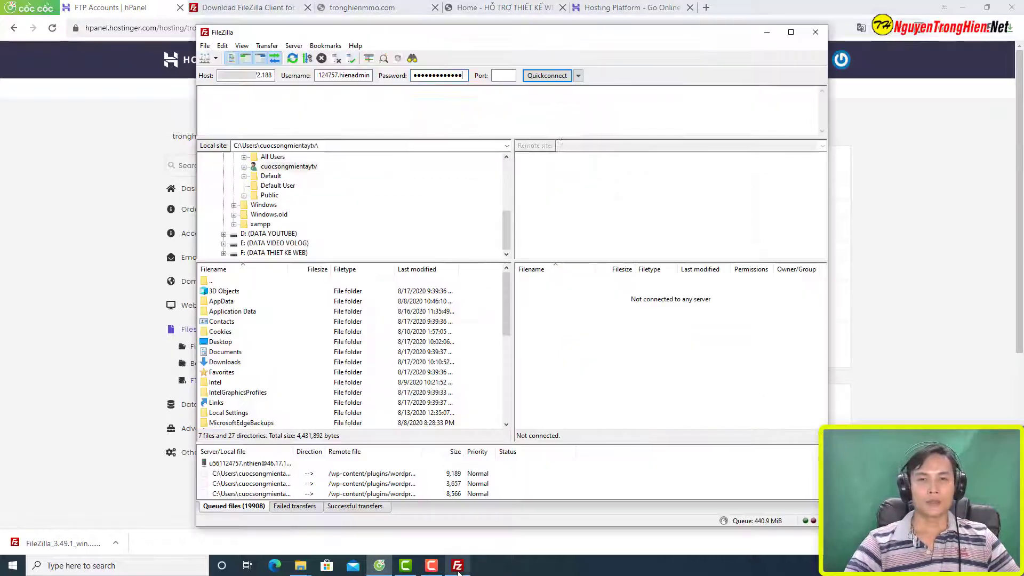
{"action": "left_click", "coordinate": [504, 75]}
{"action": "type", "text": "21"}
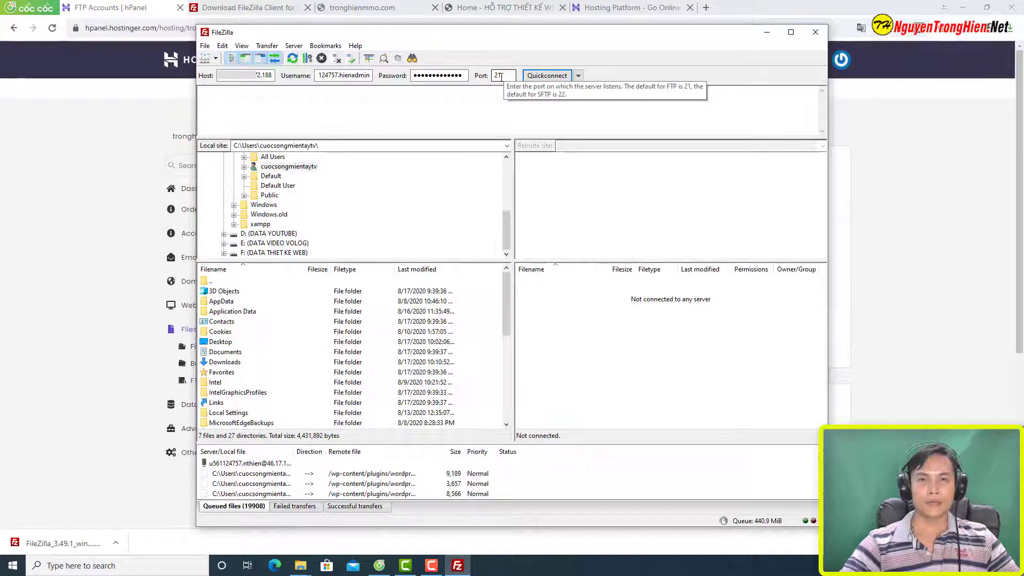
{"action": "key", "text": "Return"}
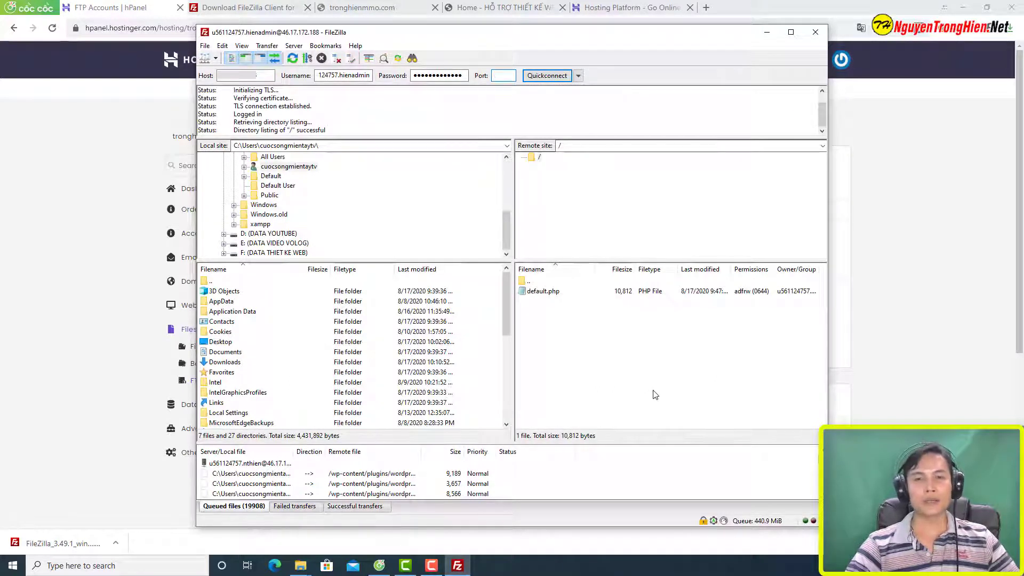
{"action": "left_click", "coordinate": [620, 291]}
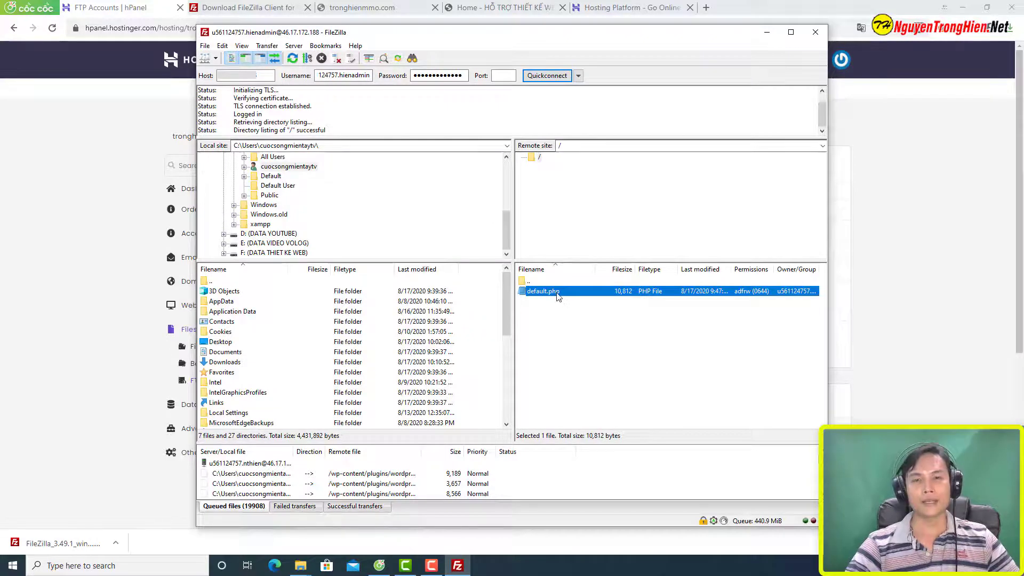
{"action": "left_click", "coordinate": [112, 232]}
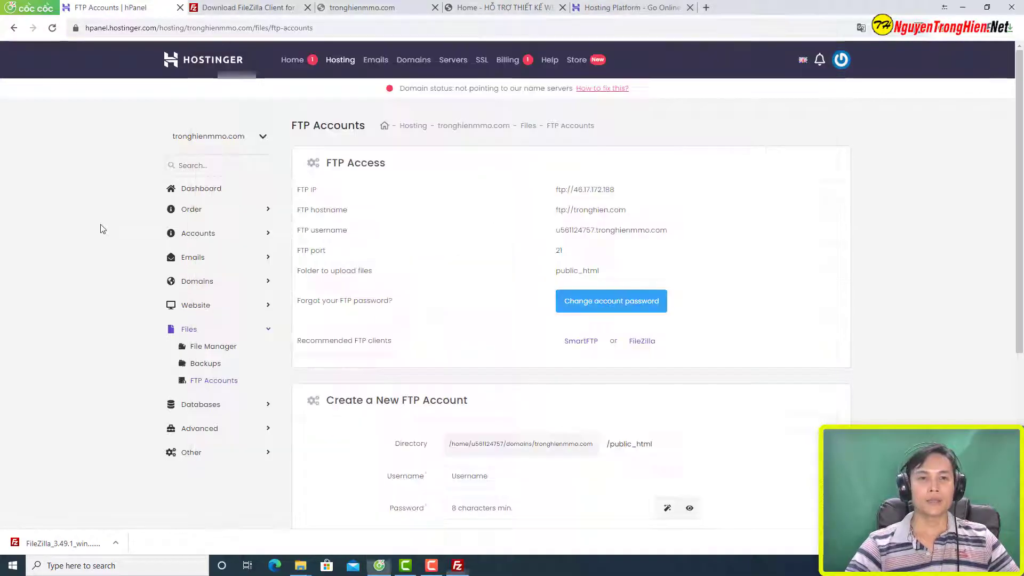
Step: Browse File Manager to domains > tronghienmmo.com > public_html, which holds default.php
{"action": "left_click", "coordinate": [214, 345]}
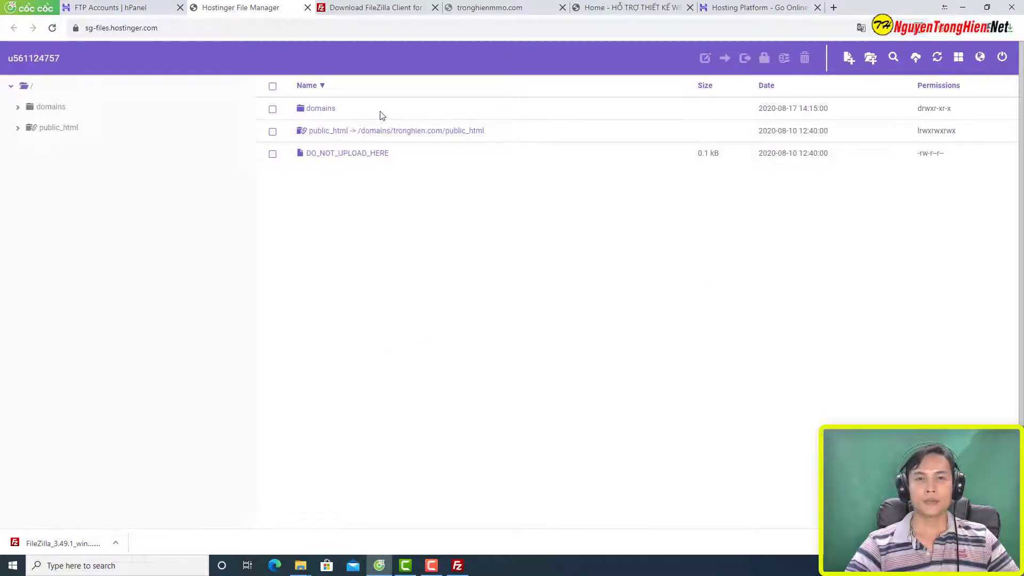
{"action": "double_click", "coordinate": [379, 110]}
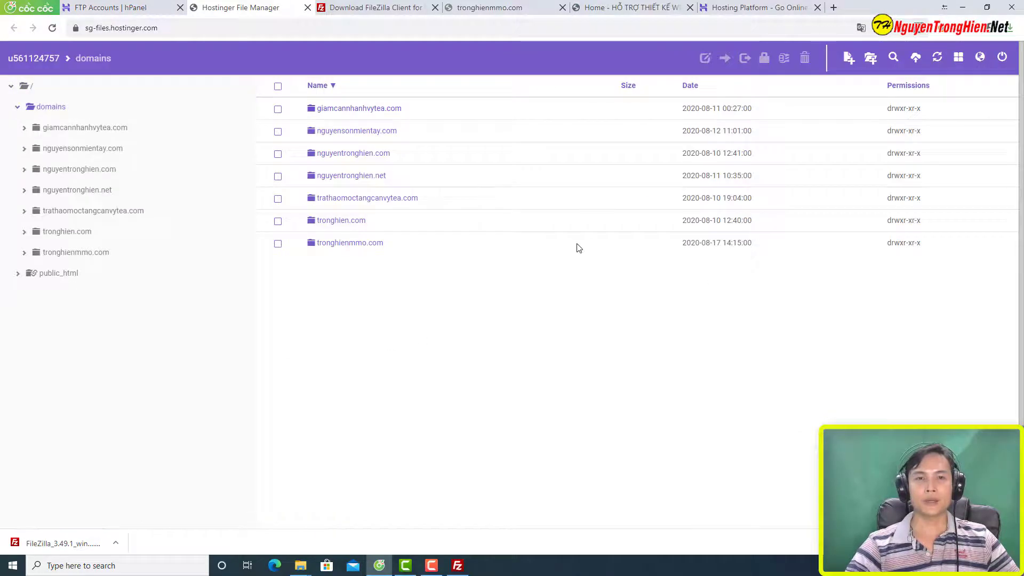
{"action": "left_click", "coordinate": [373, 251]}
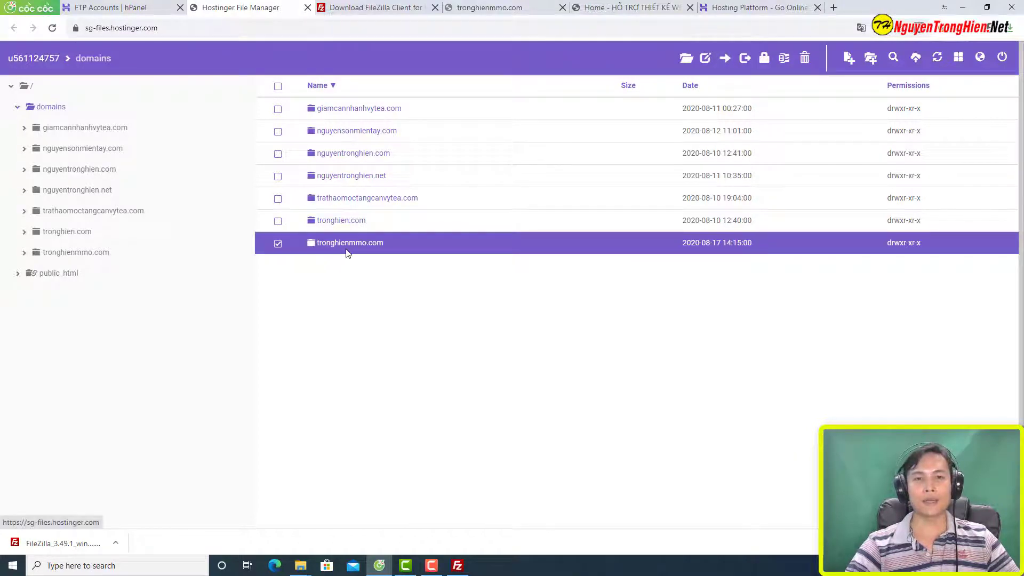
{"action": "double_click", "coordinate": [460, 249]}
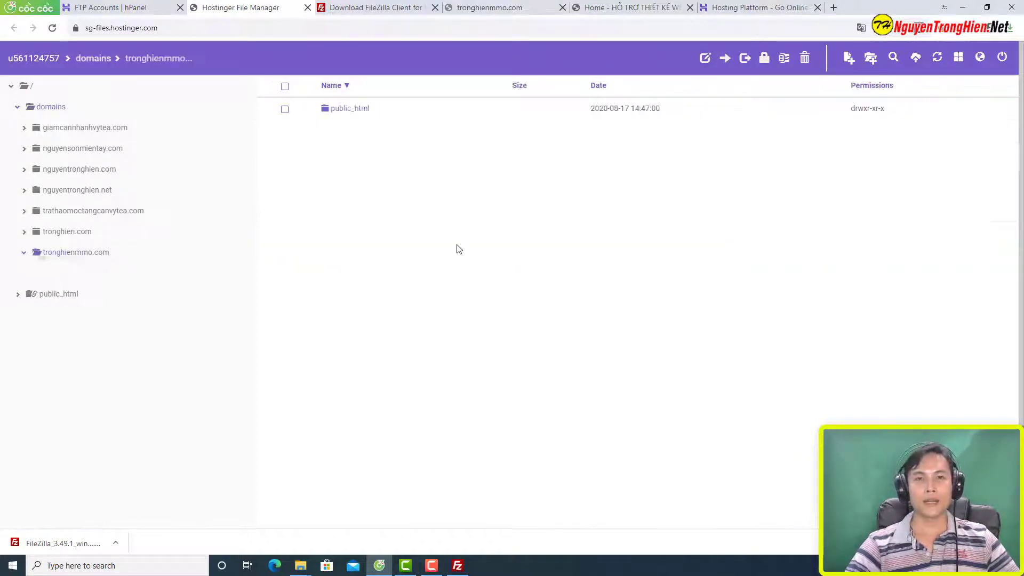
{"action": "double_click", "coordinate": [367, 114]}
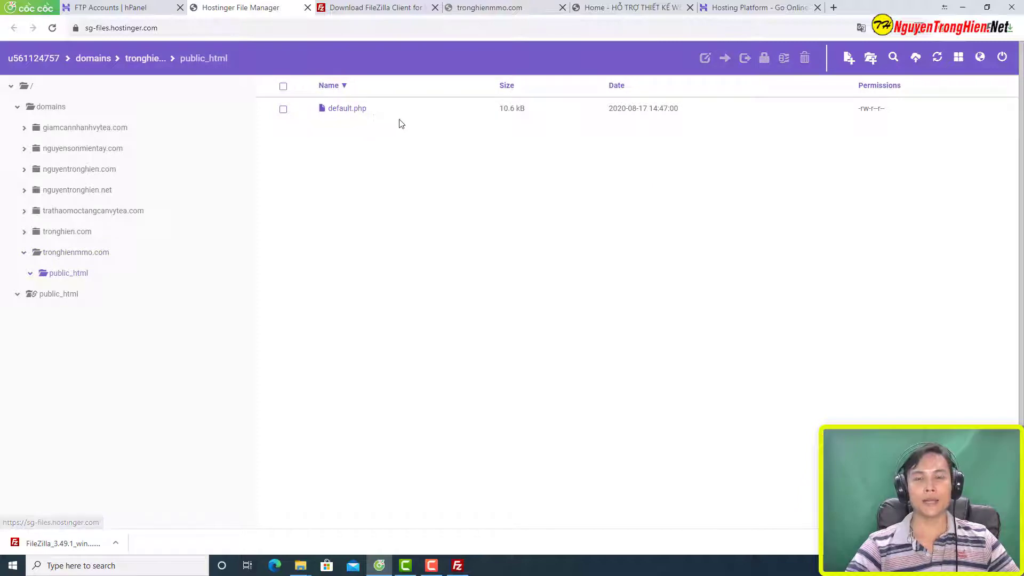
{"action": "left_click", "coordinate": [458, 565]}
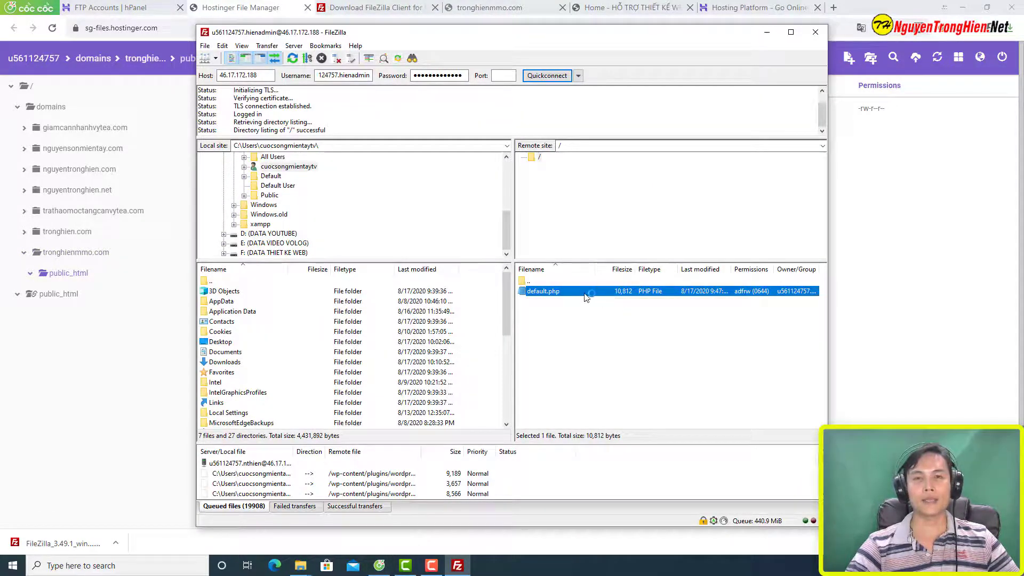
Step: Delete default.php from the server's remote root in FileZilla
{"action": "left_click_drag", "start_coordinate": [648, 34], "coordinate": [774, 136]}
{"action": "left_click", "coordinate": [964, 7]}
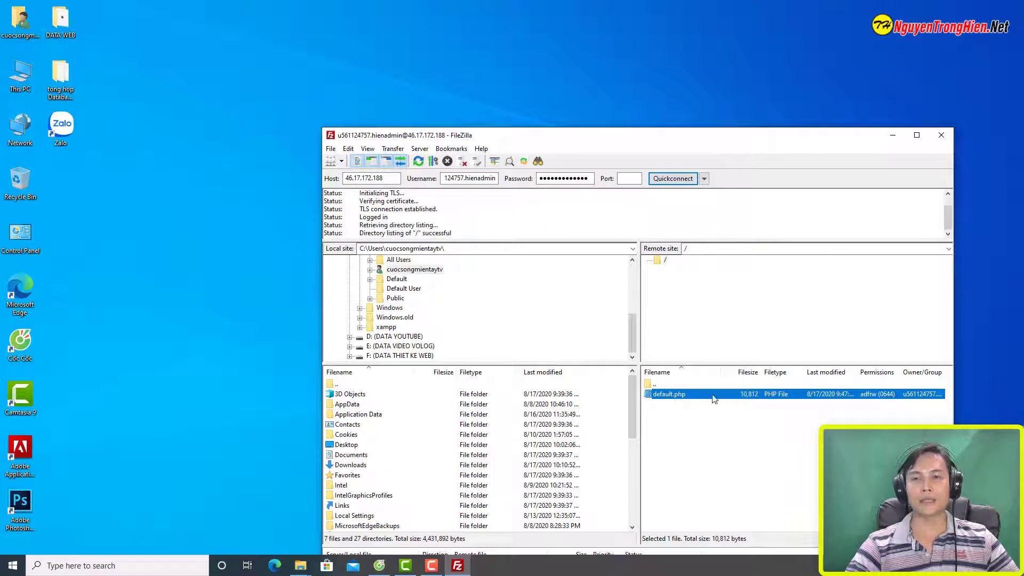
{"action": "right_click", "coordinate": [699, 397]}
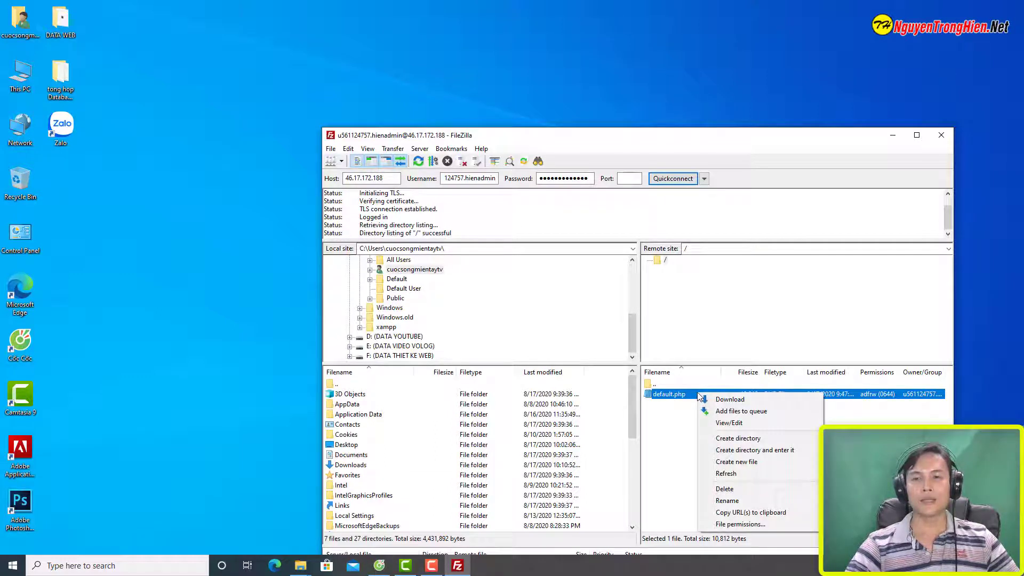
{"action": "left_click", "coordinate": [745, 489]}
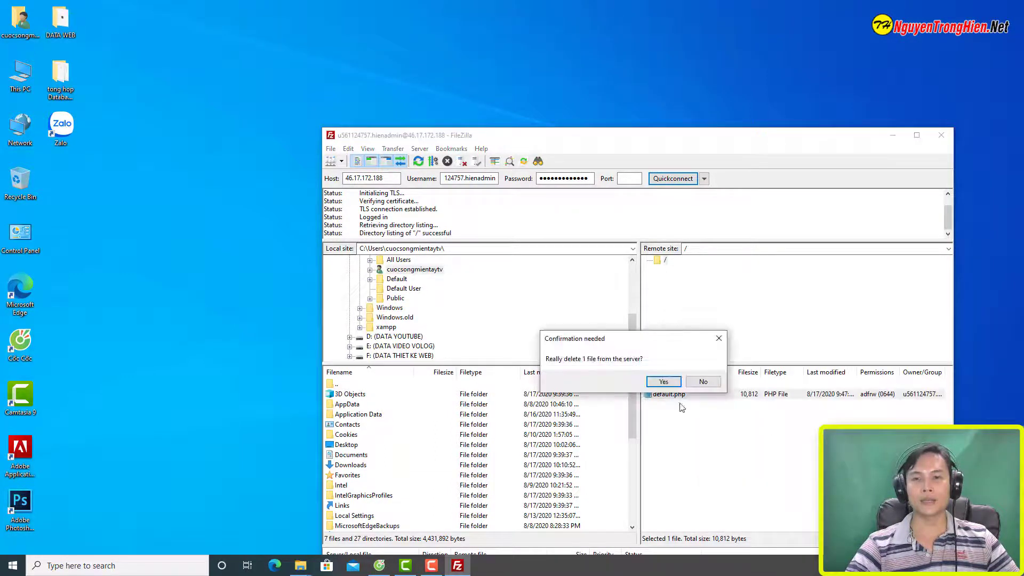
{"action": "left_click", "coordinate": [664, 383]}
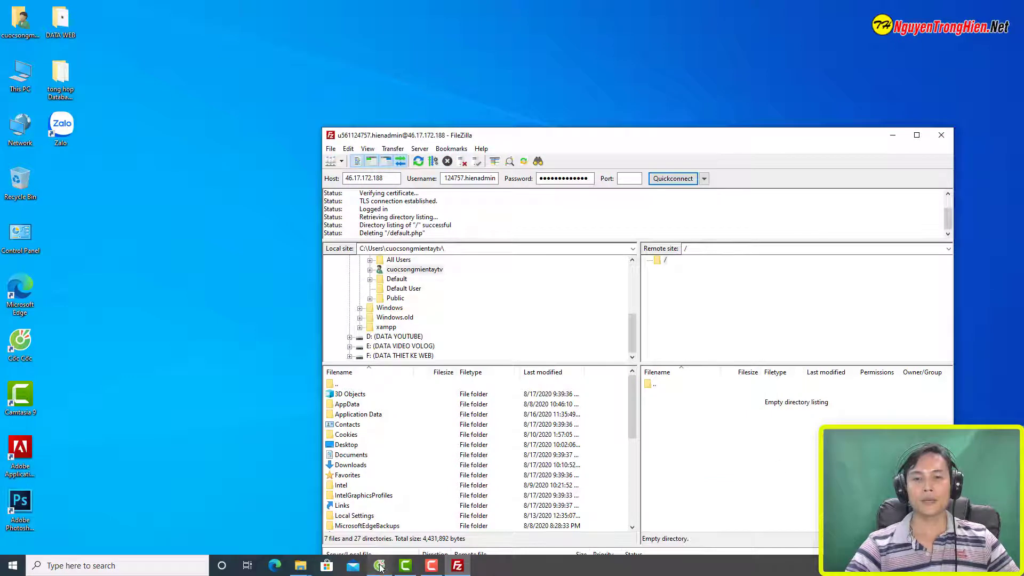
{"action": "left_click", "coordinate": [379, 566]}
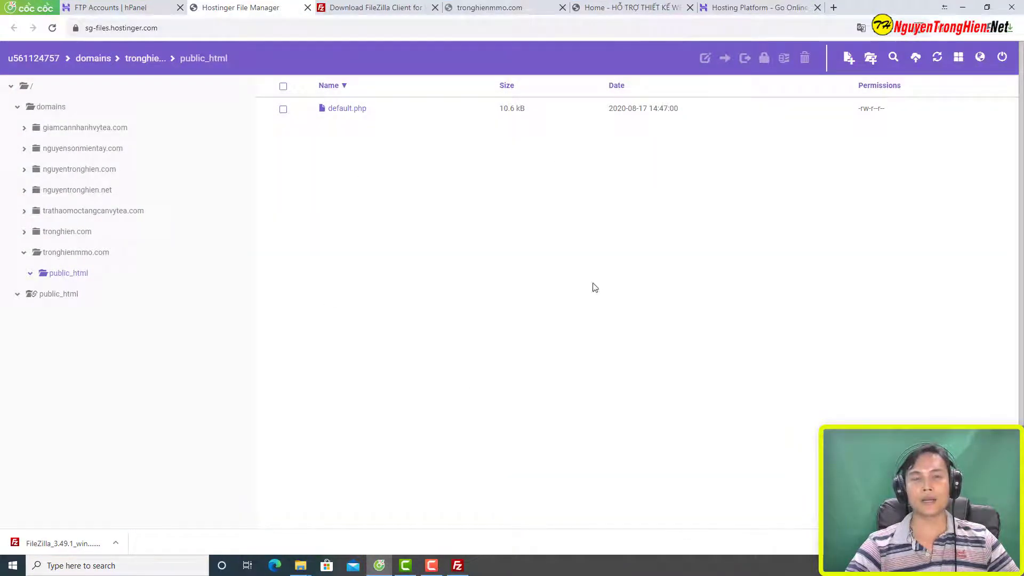
Step: Refresh File Manager to confirm public_html is empty, then minimize the browser
{"action": "left_click", "coordinate": [937, 58]}
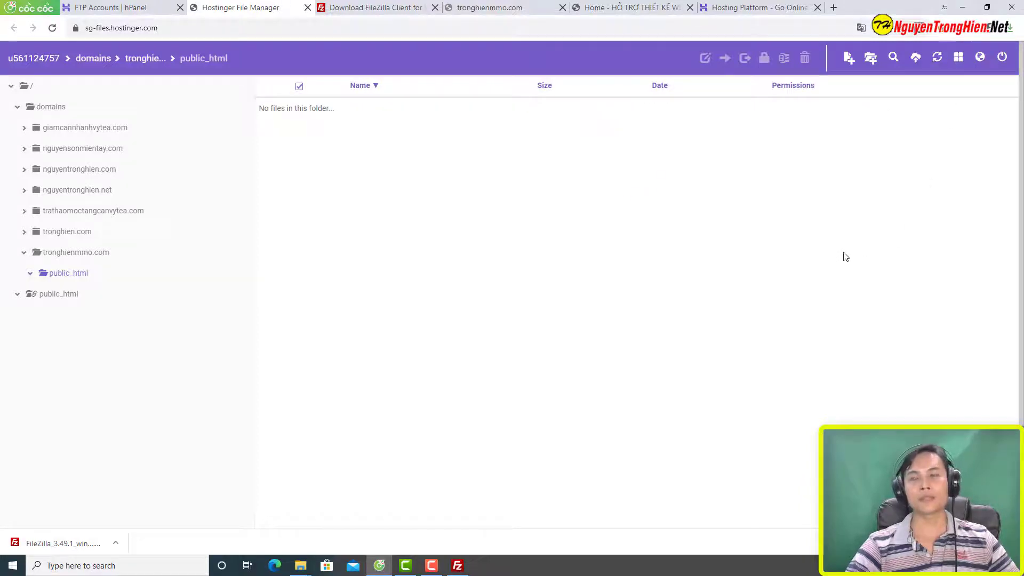
{"action": "left_click", "coordinate": [965, 10]}
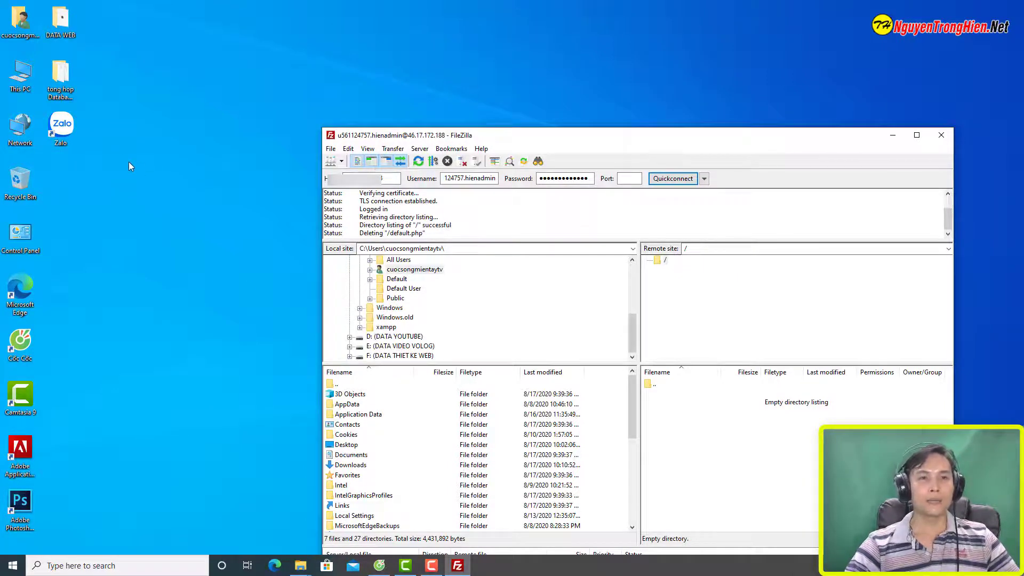
{"action": "double_click", "coordinate": [61, 21]}
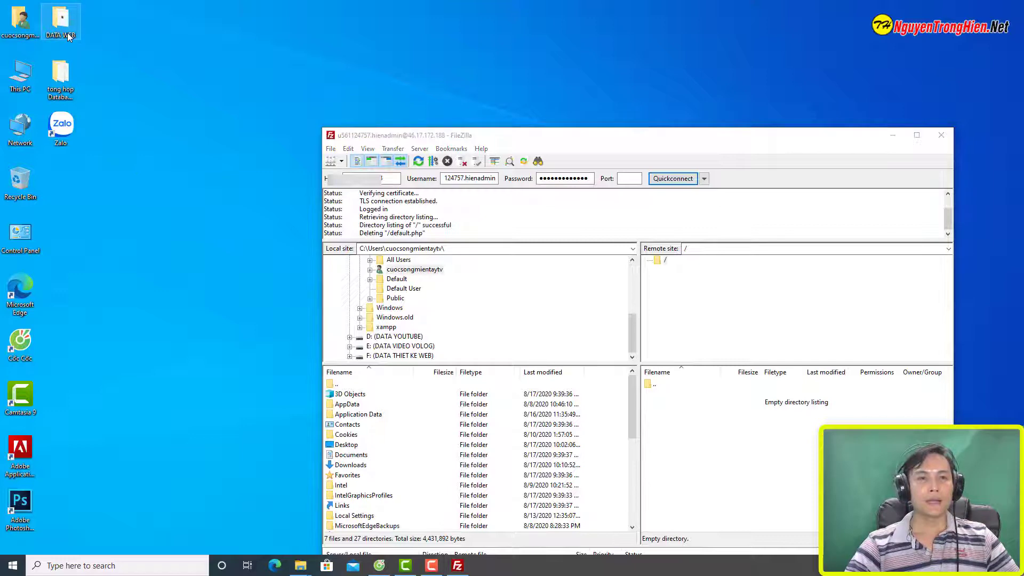
{"action": "left_click", "coordinate": [642, 243]}
{"action": "double_click", "coordinate": [642, 244]}
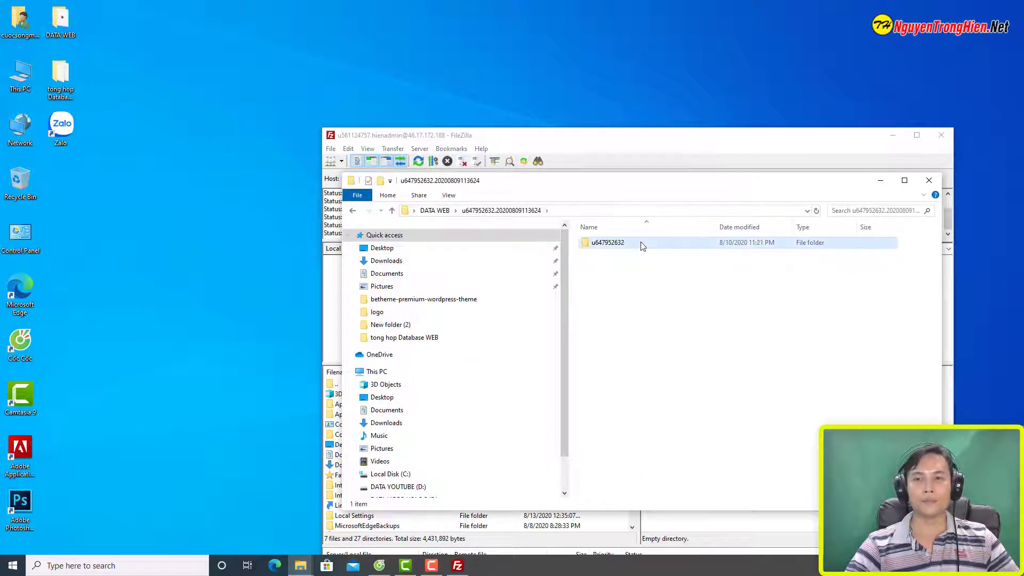
{"action": "double_click", "coordinate": [641, 244]}
{"action": "double_click", "coordinate": [642, 246]}
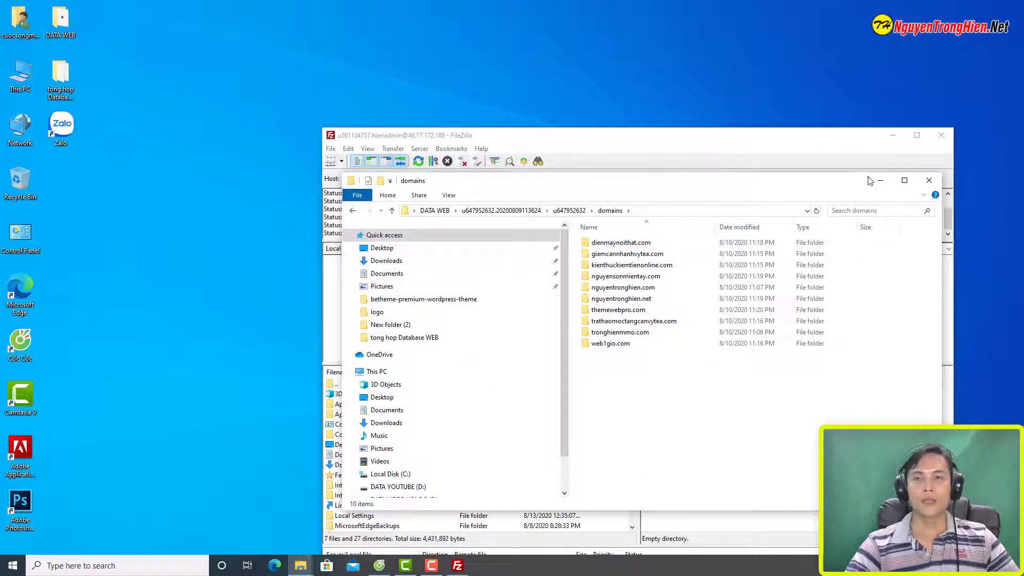
{"action": "left_click_drag", "start_coordinate": [866, 190], "coordinate": [457, 72]}
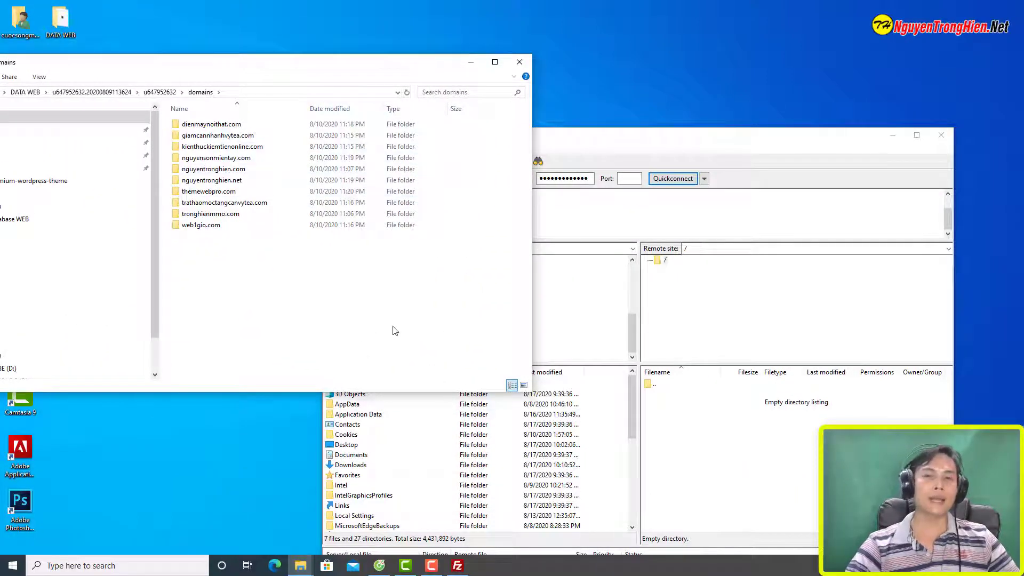
{"action": "left_click_drag", "start_coordinate": [349, 349], "coordinate": [166, 118]}
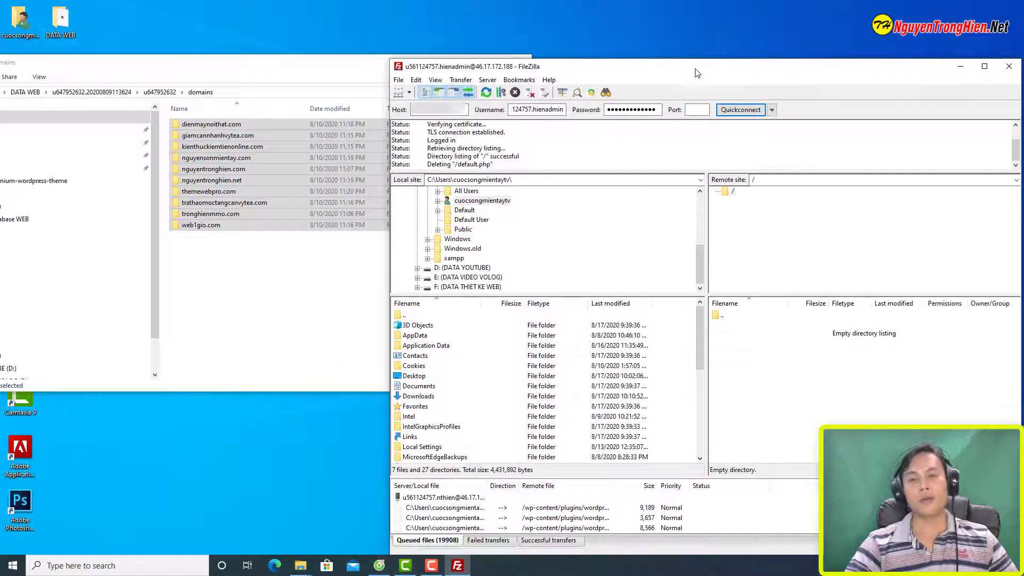
{"action": "left_click", "coordinate": [272, 282]}
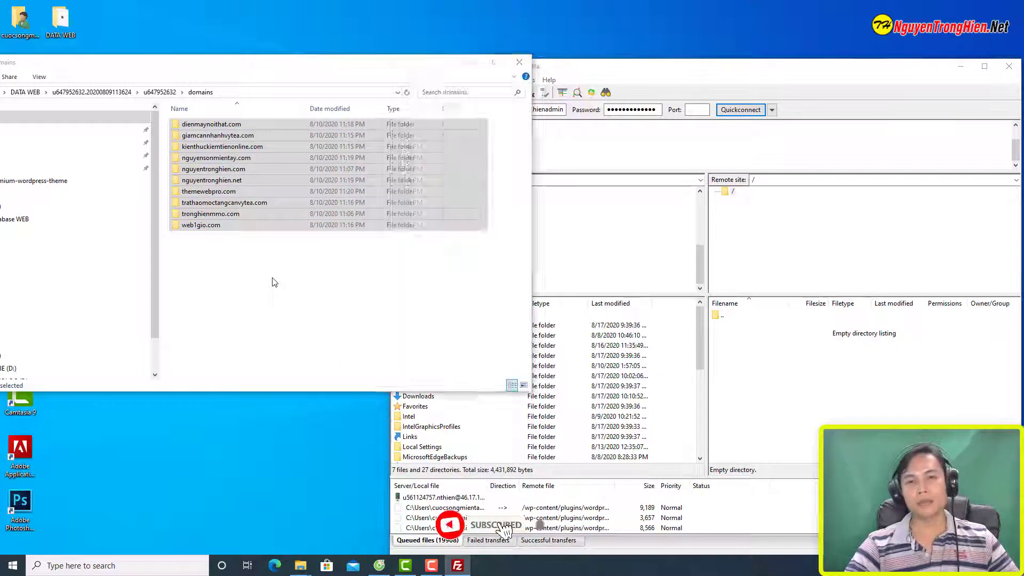
Step: Open tronghienmmo.com's public_html and select all WordPress files from wp-admin through xmlrpc
{"action": "double_click", "coordinate": [240, 219]}
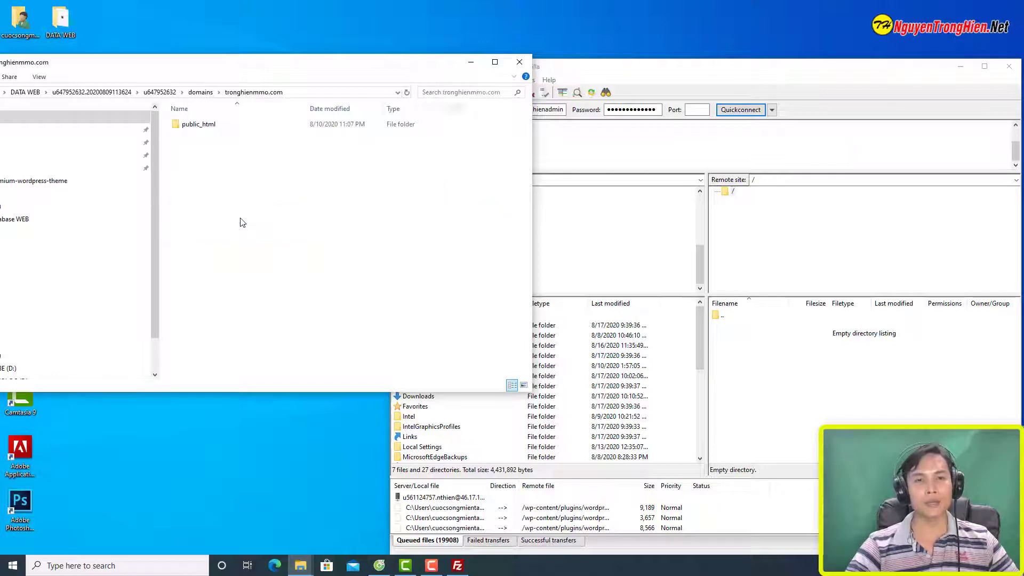
{"action": "double_click", "coordinate": [208, 125]}
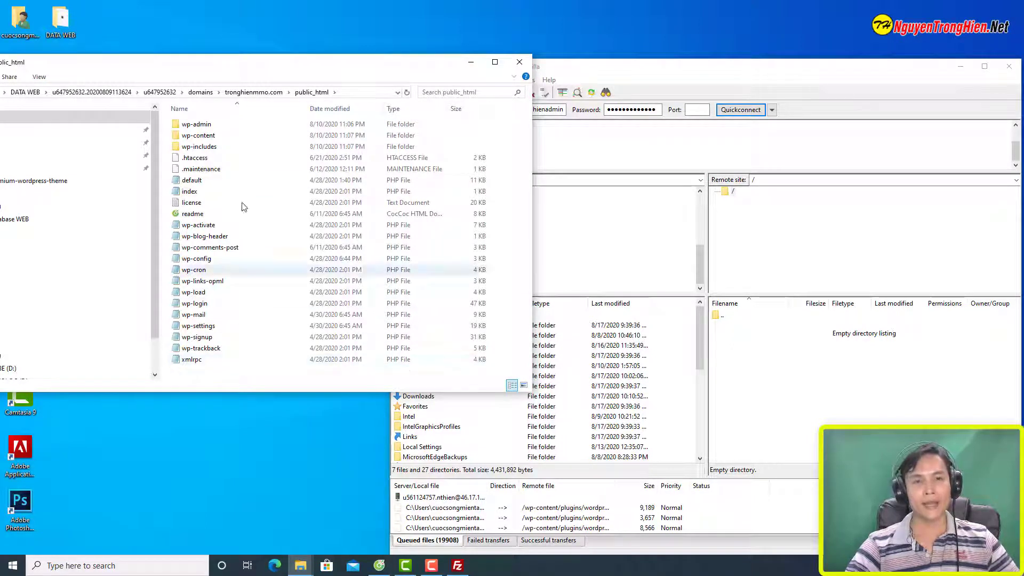
{"action": "left_click", "coordinate": [230, 126]}
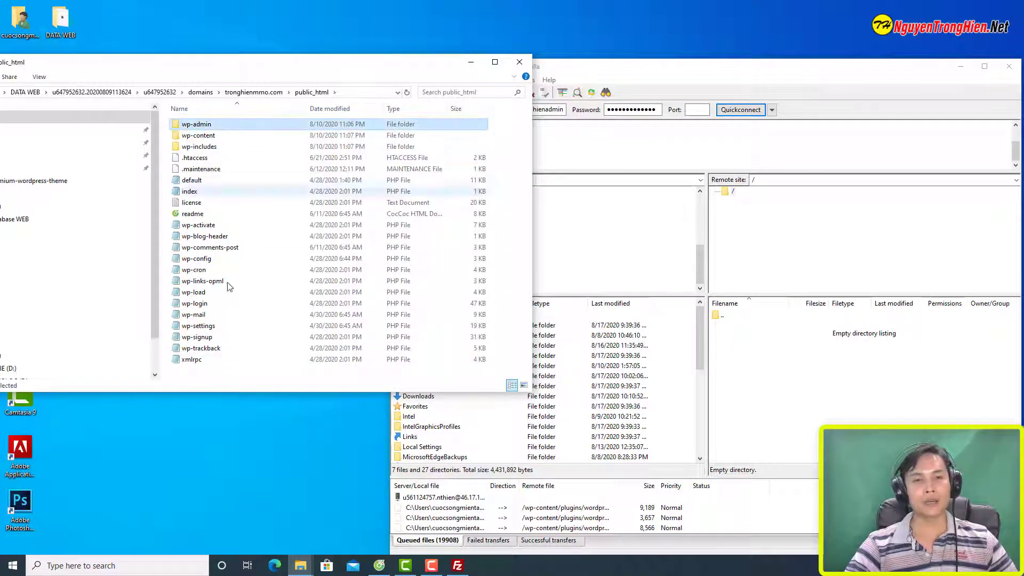
{"action": "left_click", "coordinate": [227, 362], "text": "shift"}
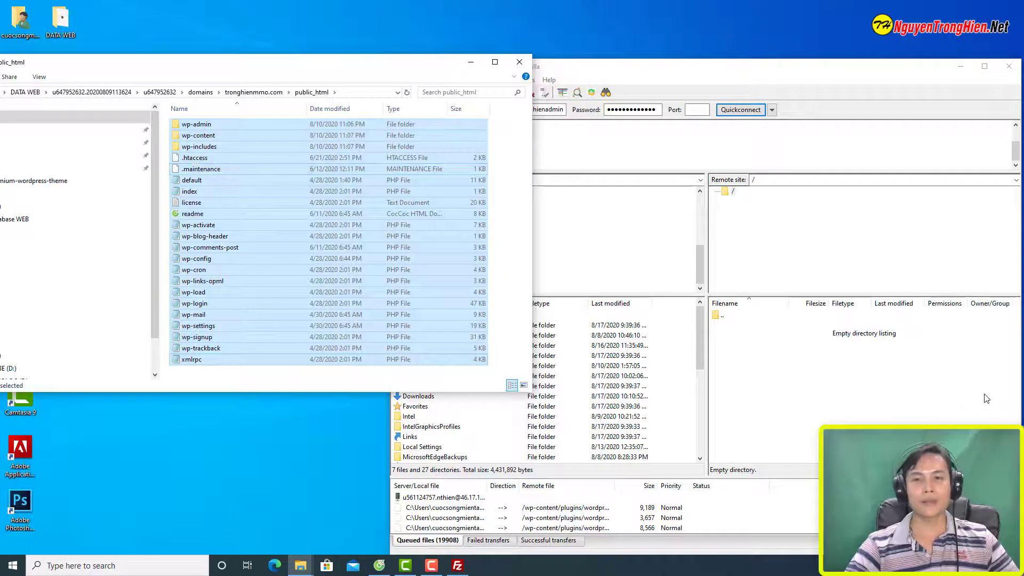
{"action": "left_click", "coordinate": [892, 89]}
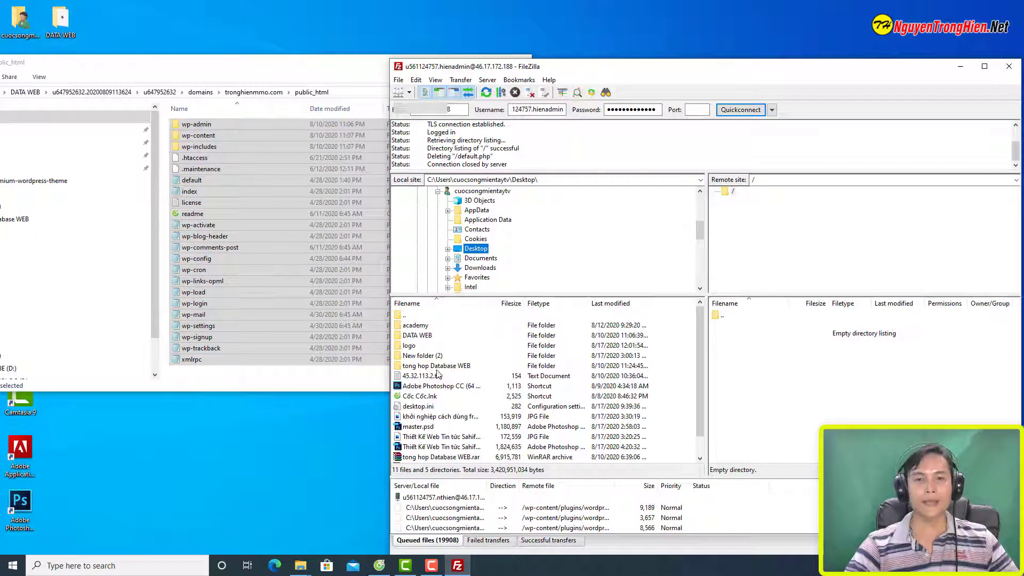
{"action": "double_click", "coordinate": [417, 335]}
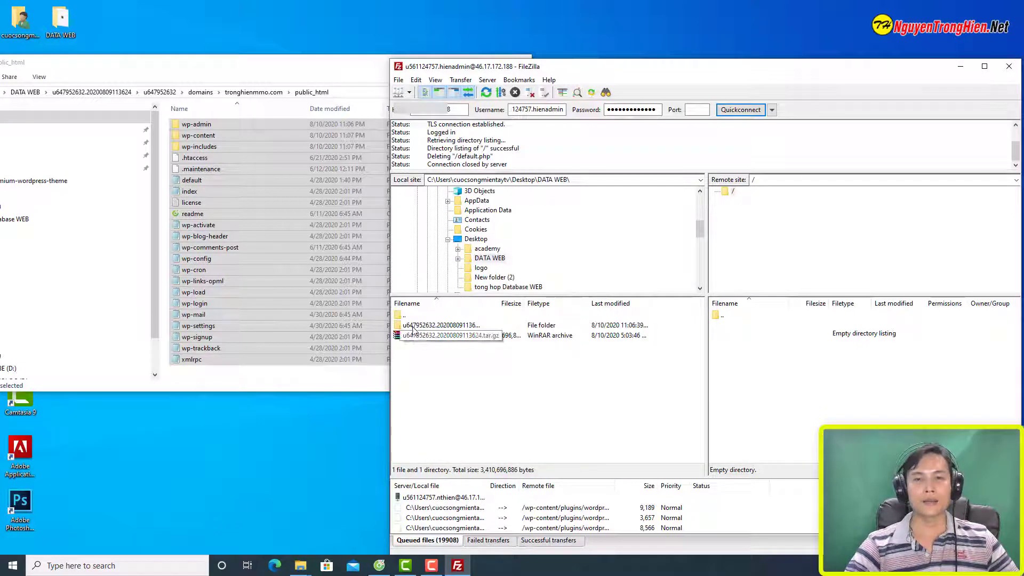
{"action": "double_click", "coordinate": [414, 328]}
{"action": "double_click", "coordinate": [414, 327]}
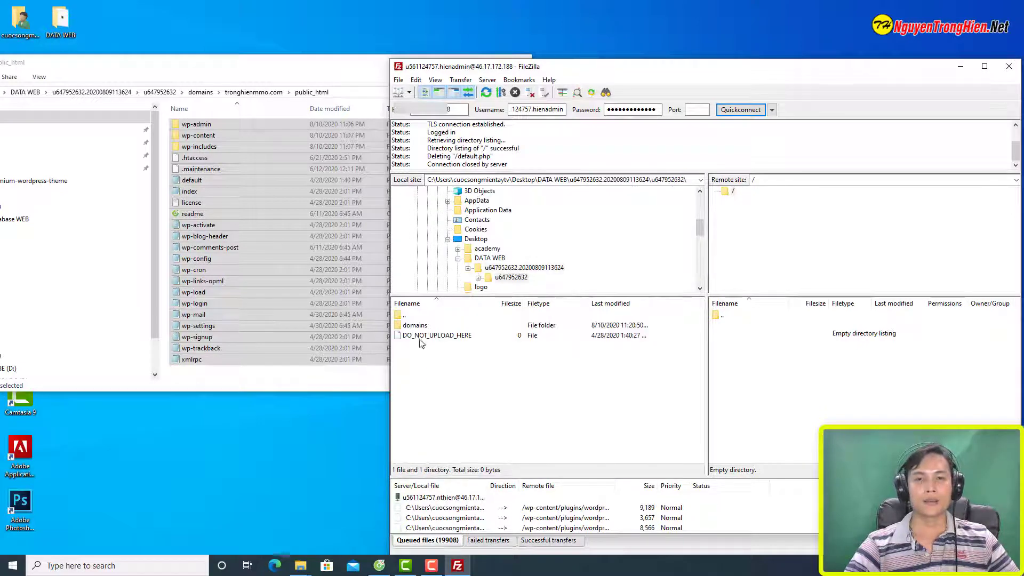
{"action": "double_click", "coordinate": [417, 329]}
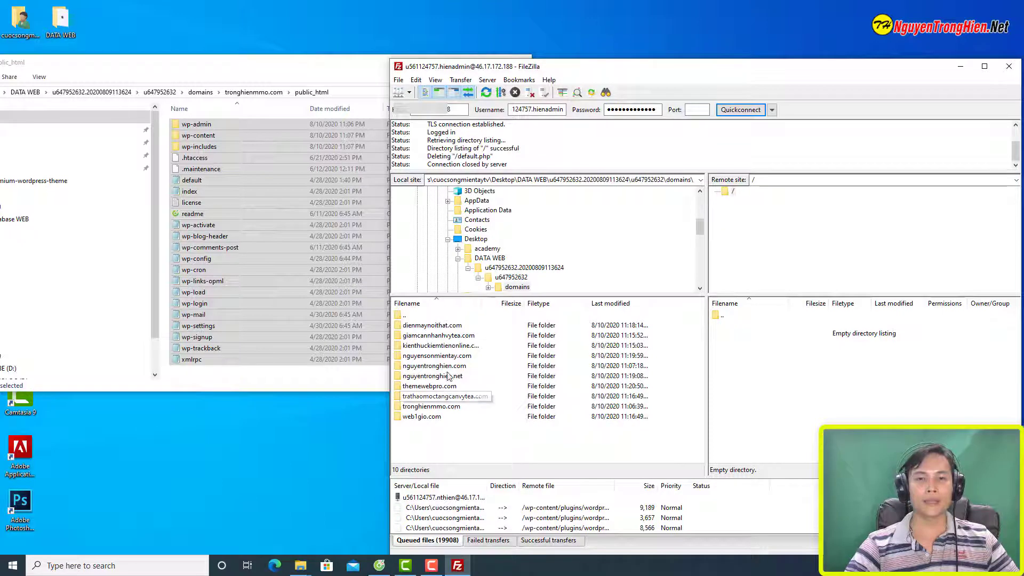
{"action": "left_click", "coordinate": [426, 407]}
{"action": "left_click", "coordinate": [435, 327]}
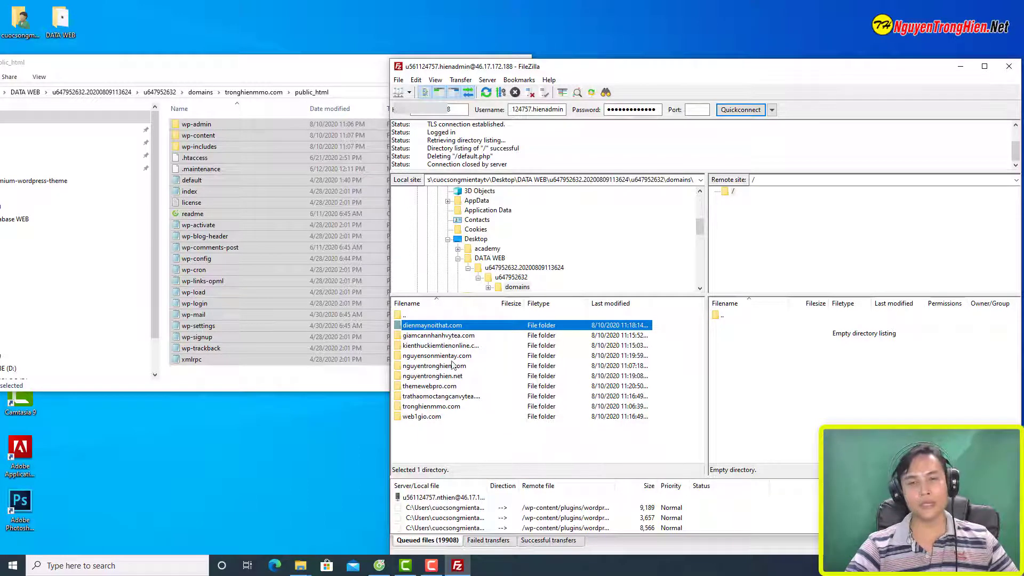
{"action": "left_click", "coordinate": [438, 407]}
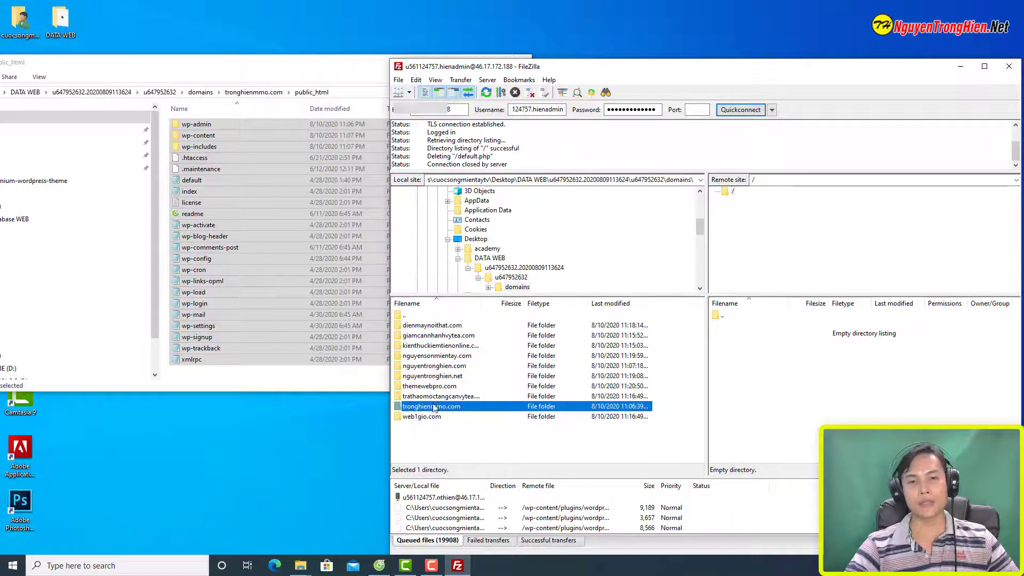
{"action": "key", "text": "Return"}
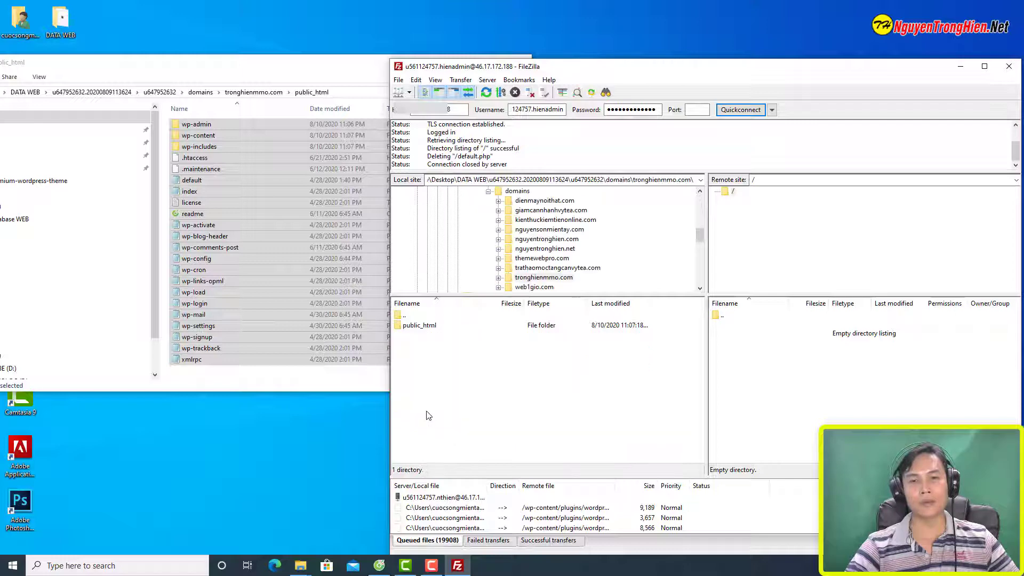
{"action": "double_click", "coordinate": [428, 328]}
{"action": "left_click", "coordinate": [427, 326]}
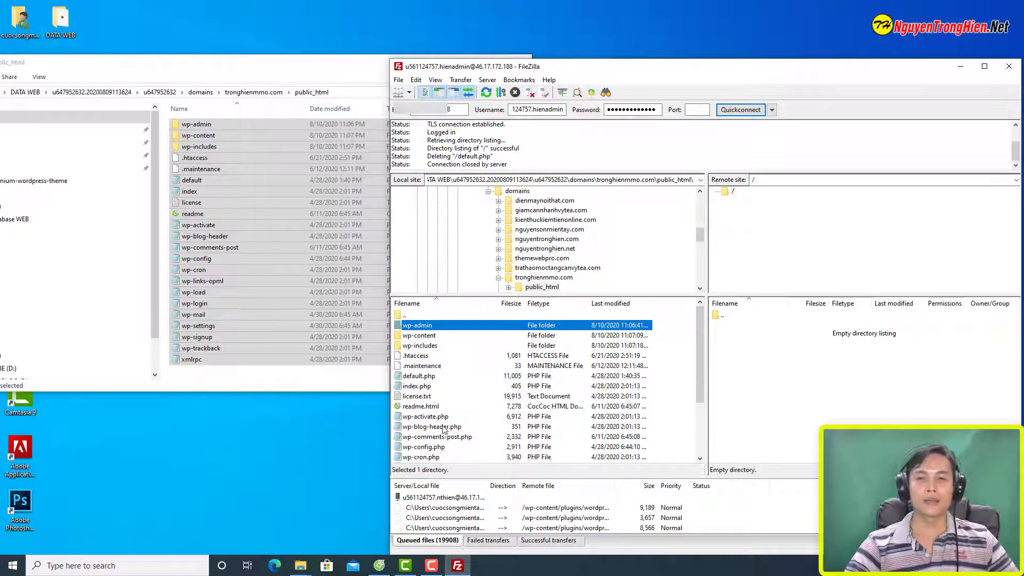
Step: Select all 19 files and 3 folders in the local public_html
{"action": "left_click", "coordinate": [241, 69]}
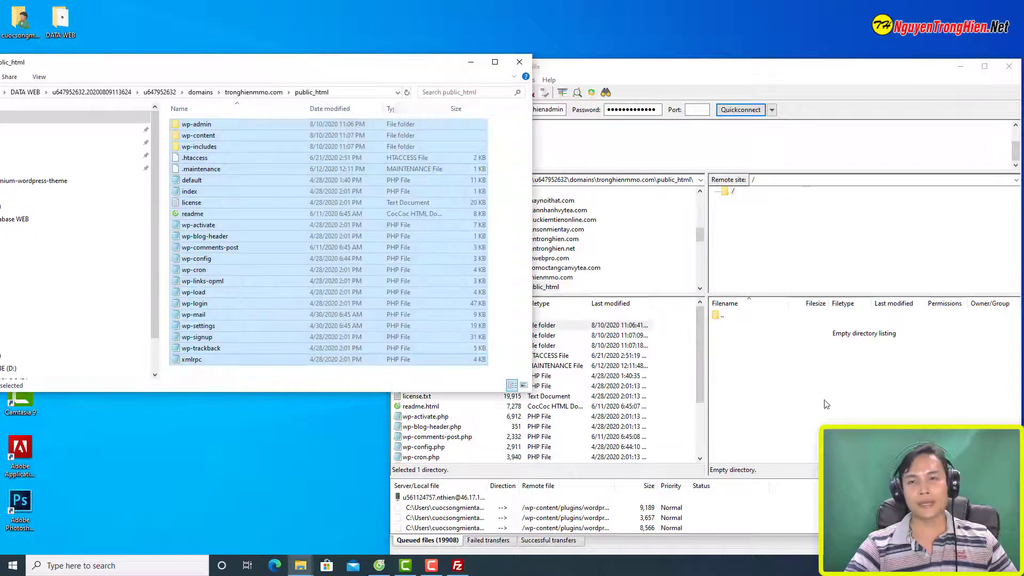
{"action": "left_click", "coordinate": [669, 74]}
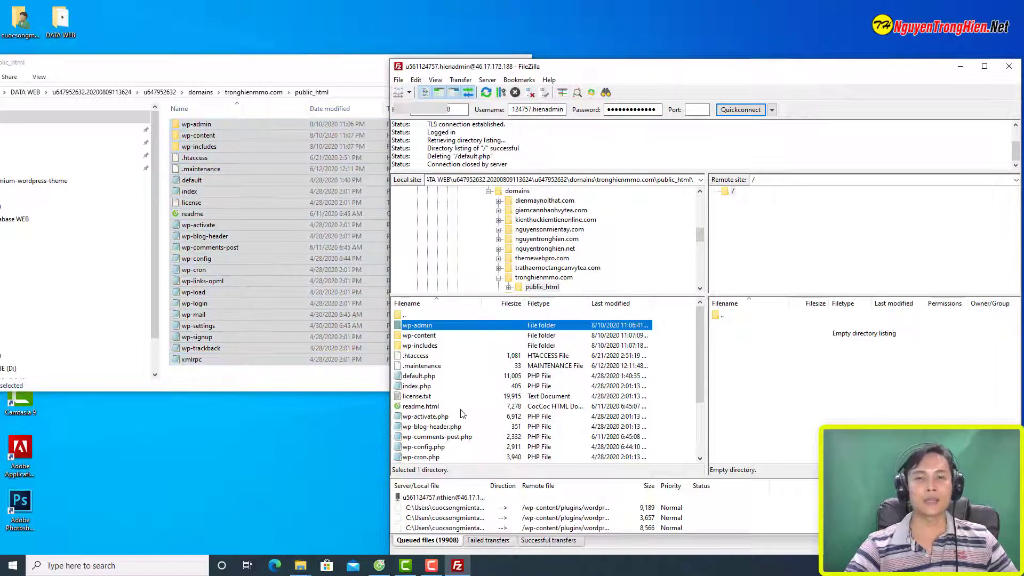
{"action": "scroll", "coordinate": [449, 456], "scroll_direction": "down", "scroll_amount": 3}
{"action": "key", "text": "ctrl+a"}
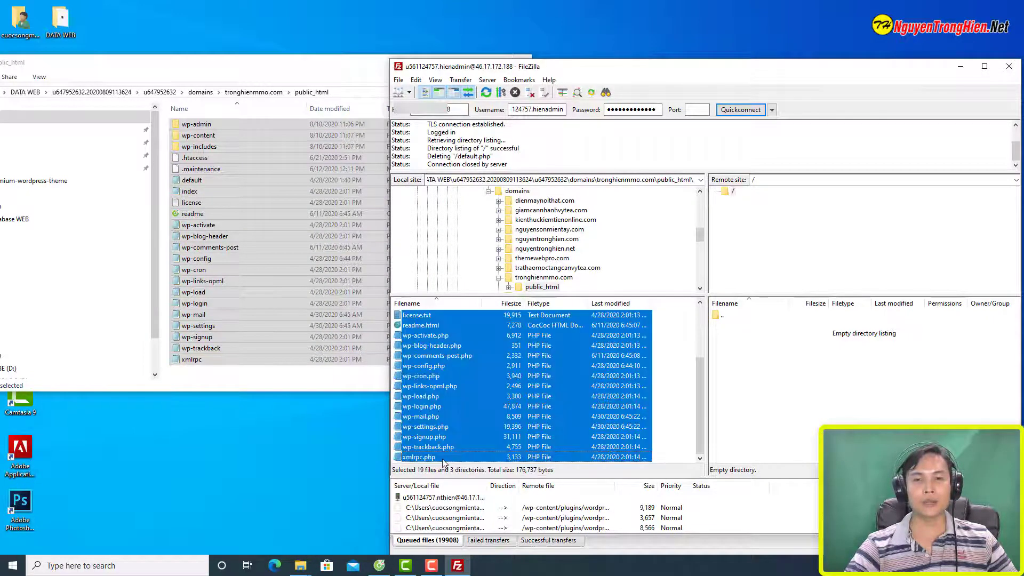
{"action": "scroll", "coordinate": [453, 407], "scroll_direction": "up", "scroll_amount": 3}
{"action": "right_click", "coordinate": [455, 404]}
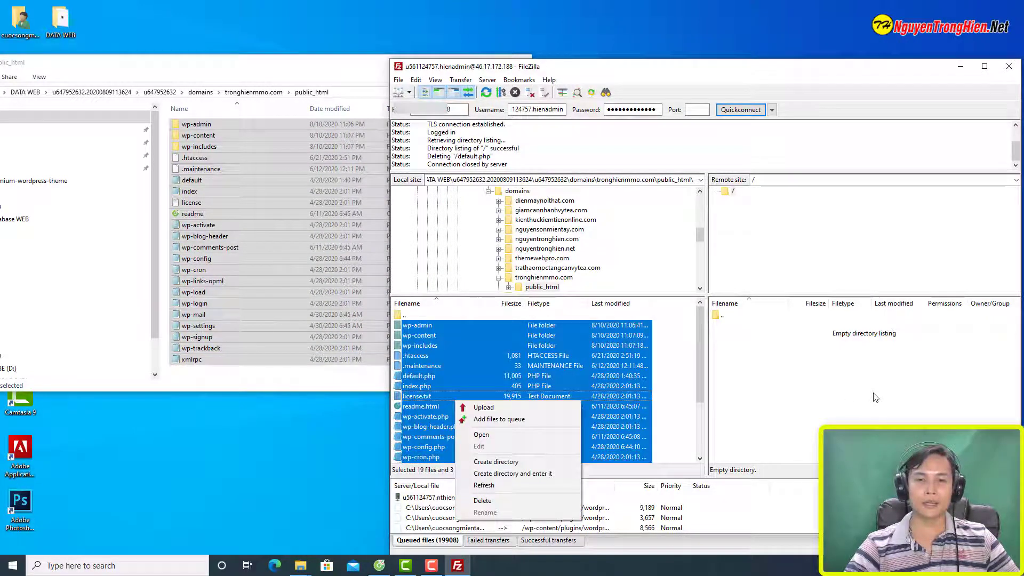
Step: Upload the selected public_html contents to the server and maximize FileZilla
{"action": "left_click", "coordinate": [530, 411]}
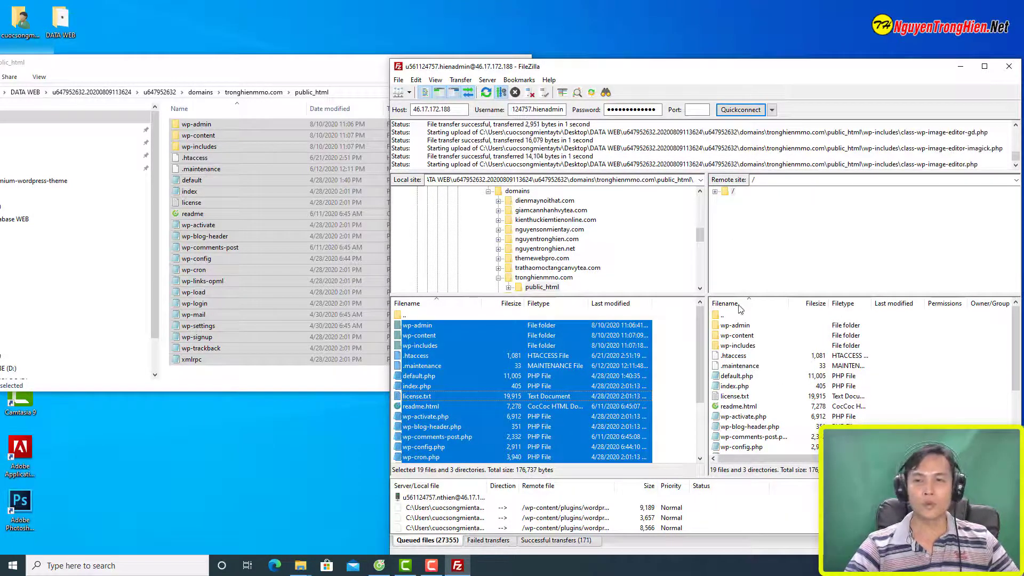
{"action": "double_click", "coordinate": [768, 66]}
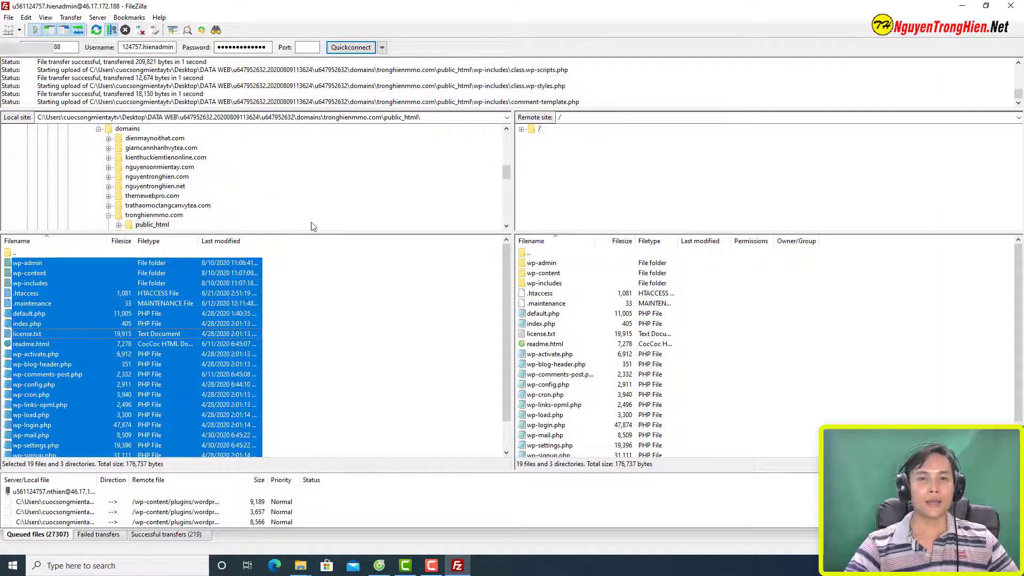
Step: Browse the other backed-up domain folders, then check the uploaded wp-activate.php on the server
{"action": "left_click_drag", "start_coordinate": [302, 232], "coordinate": [300, 286]}
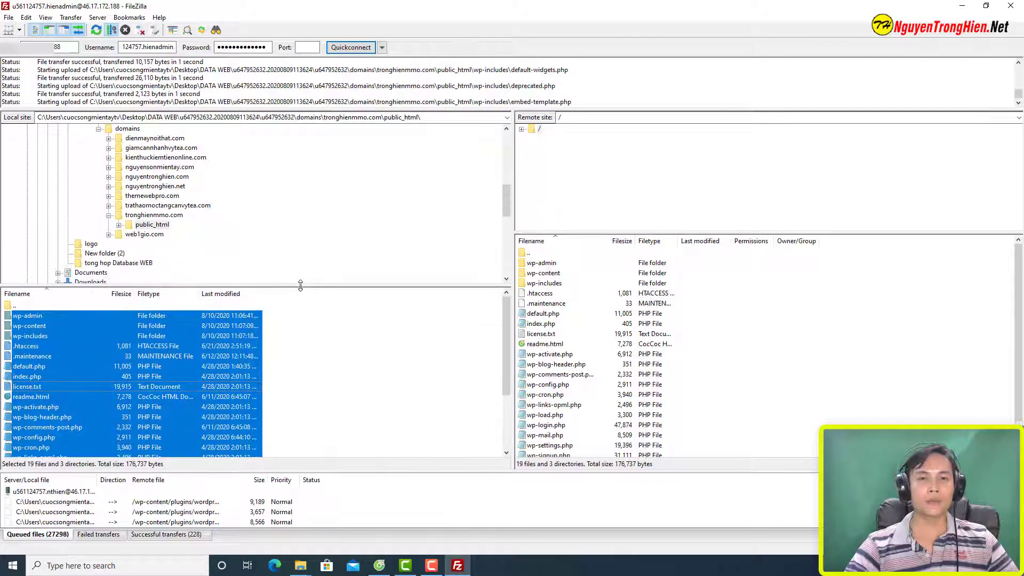
{"action": "left_click", "coordinate": [145, 140]}
{"action": "left_click", "coordinate": [151, 148]}
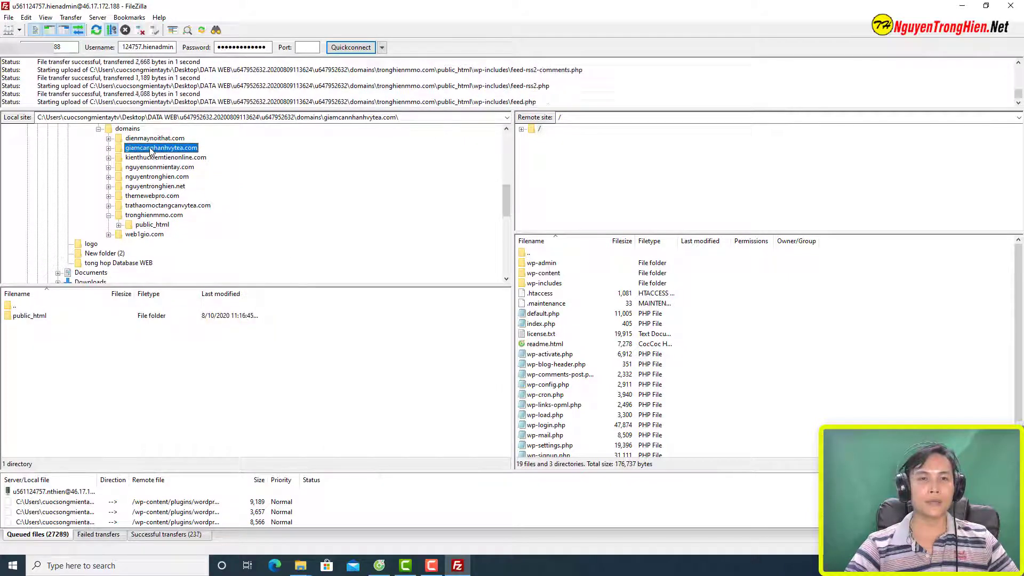
{"action": "left_click", "coordinate": [152, 167]}
{"action": "left_click", "coordinate": [153, 177]}
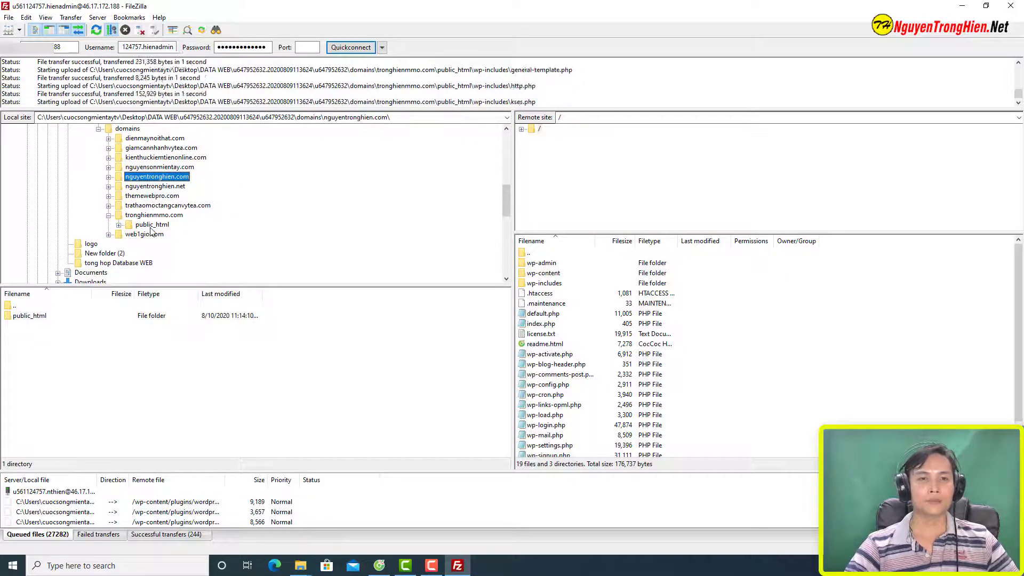
{"action": "left_click", "coordinate": [154, 225]}
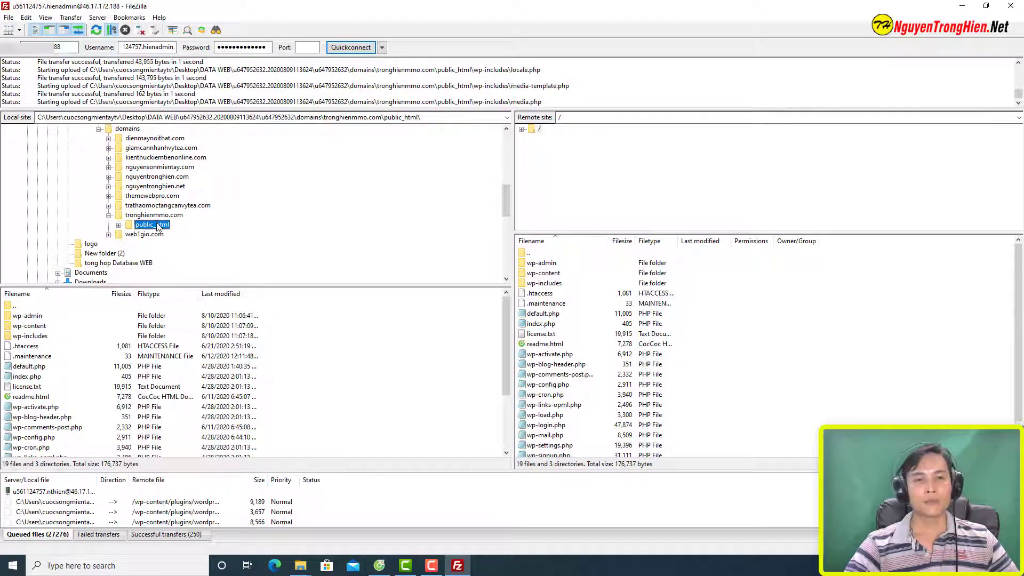
{"action": "left_click", "coordinate": [669, 355]}
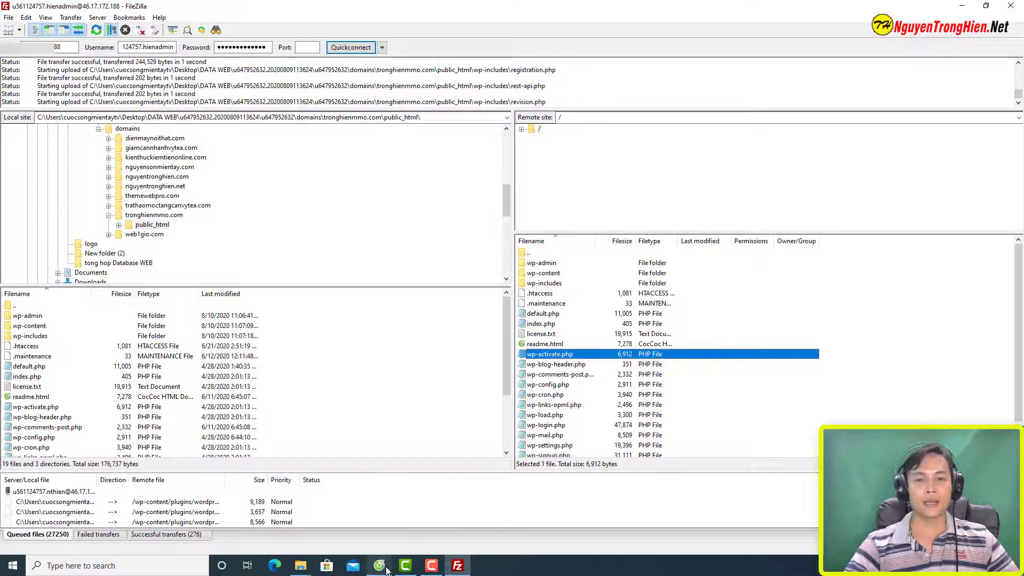
{"action": "left_click", "coordinate": [384, 568]}
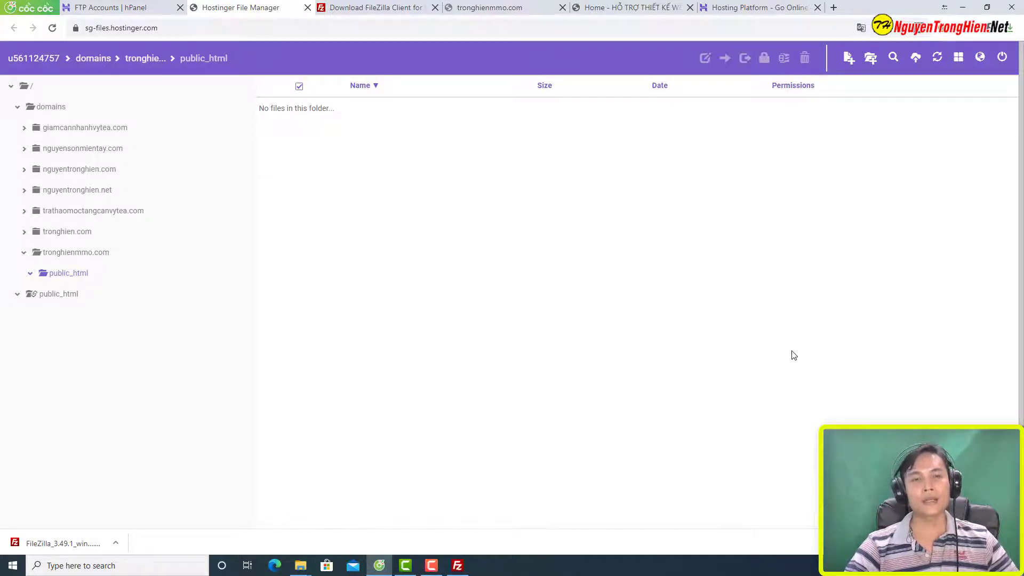
Step: Refresh public_html to list the uploaded wp-admin, wp-content and wp-includes folders, then return to FileZilla
{"action": "left_click", "coordinate": [937, 56]}
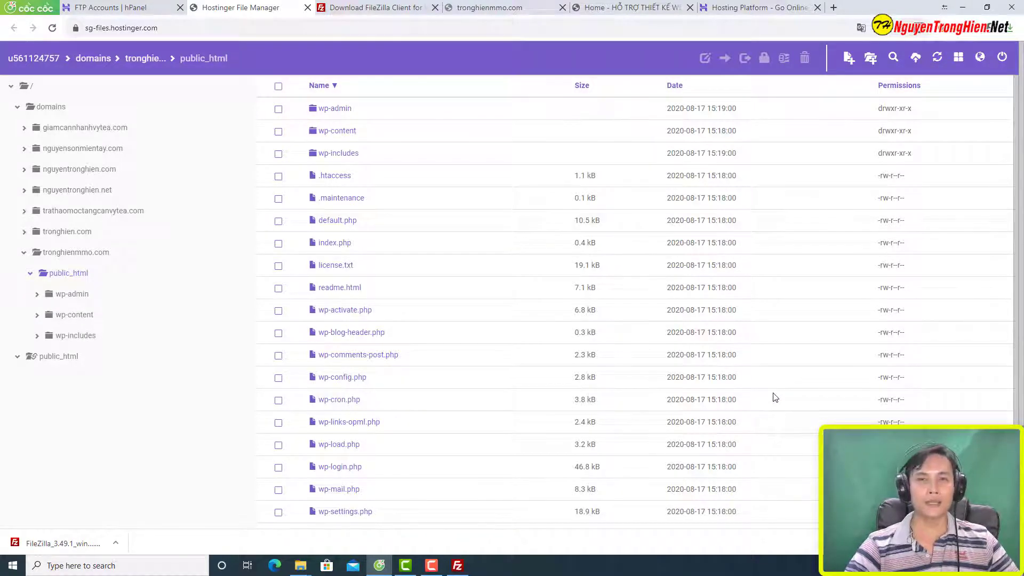
{"action": "key", "text": "alt+Tab"}
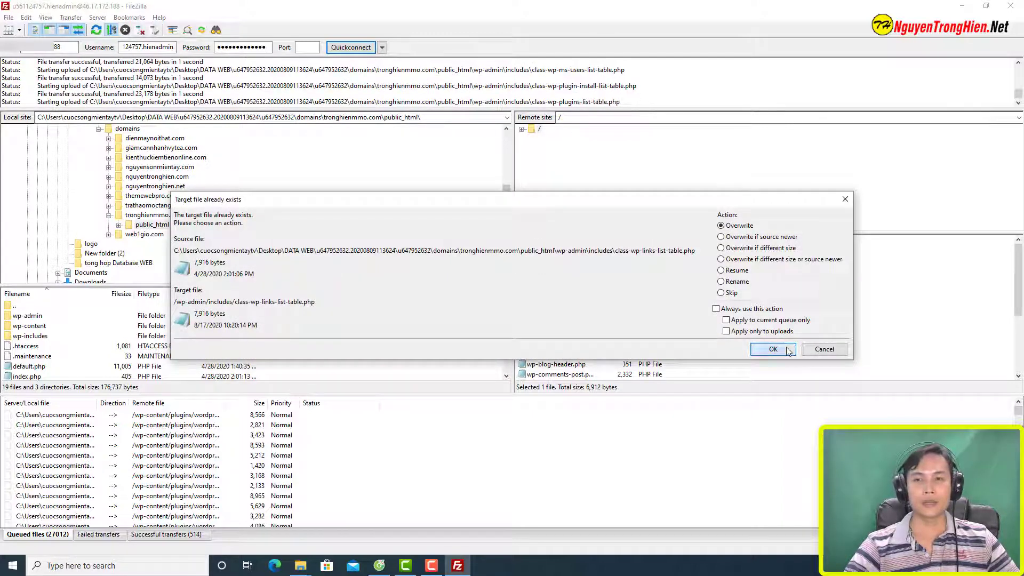
Step: Choose Overwrite for the existing server file so the upload continues, then return to File Manager
{"action": "left_click", "coordinate": [789, 350]}
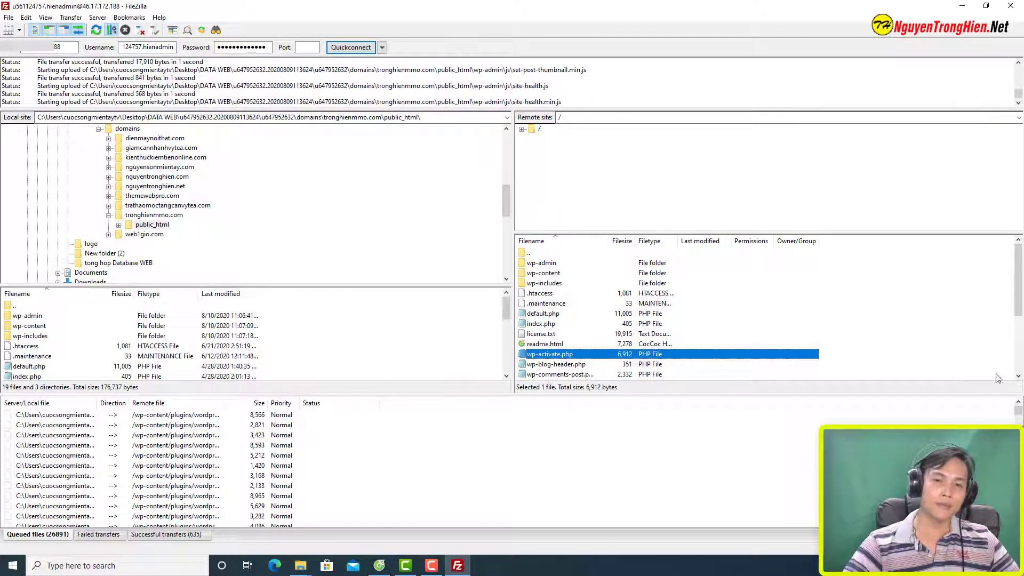
{"action": "left_click", "coordinate": [379, 565]}
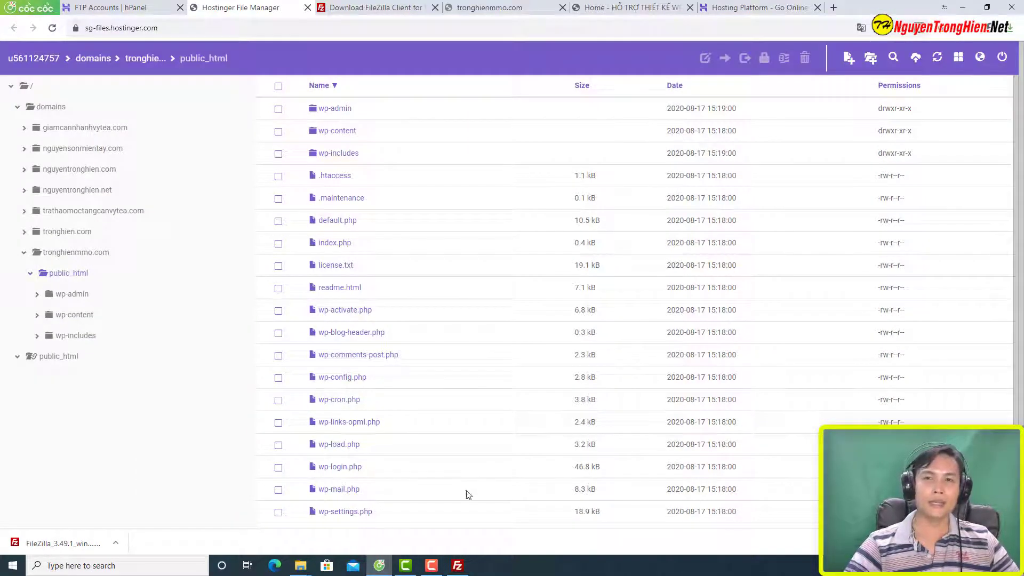
Step: Switch to the 'Home - HỖ TRỢ THIẾT KẾ WEB' tab and browse its hosting tutorial videos
{"action": "left_click", "coordinate": [612, 8]}
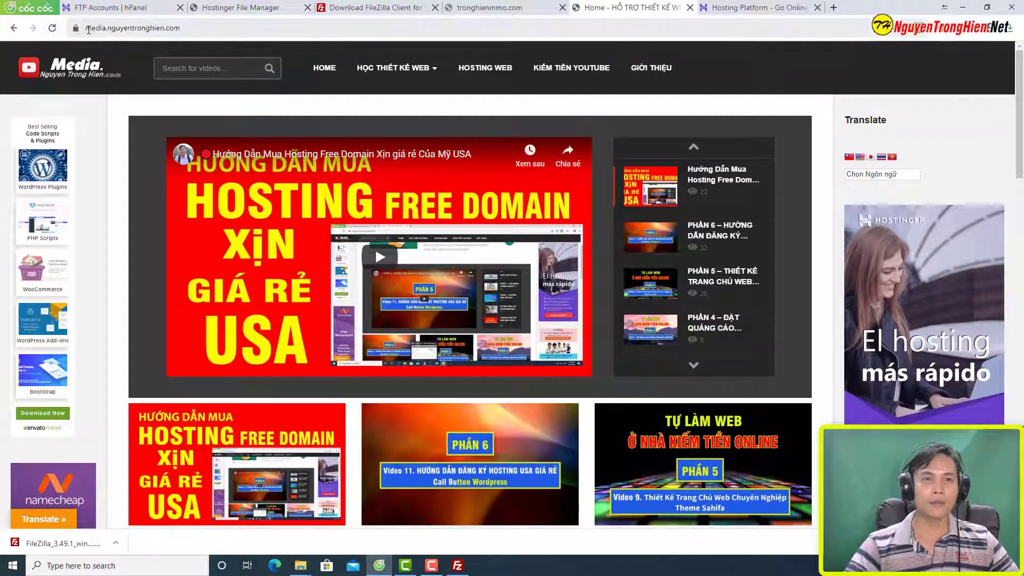
{"action": "left_click", "coordinate": [108, 29]}
{"action": "mouse_move", "coordinate": [385, 180]}
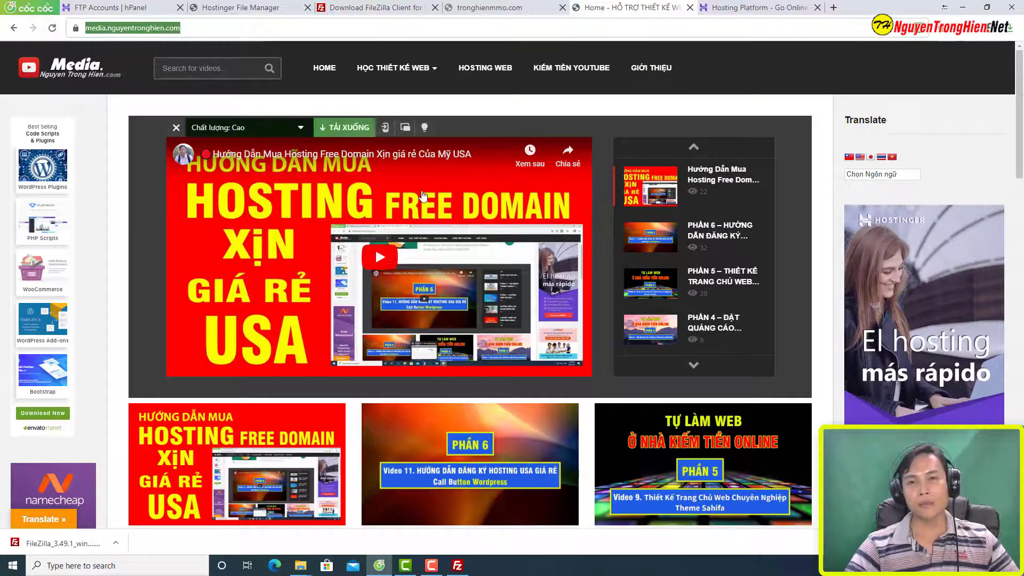
{"action": "scroll", "coordinate": [915, 283], "scroll_direction": "down", "scroll_amount": 1}
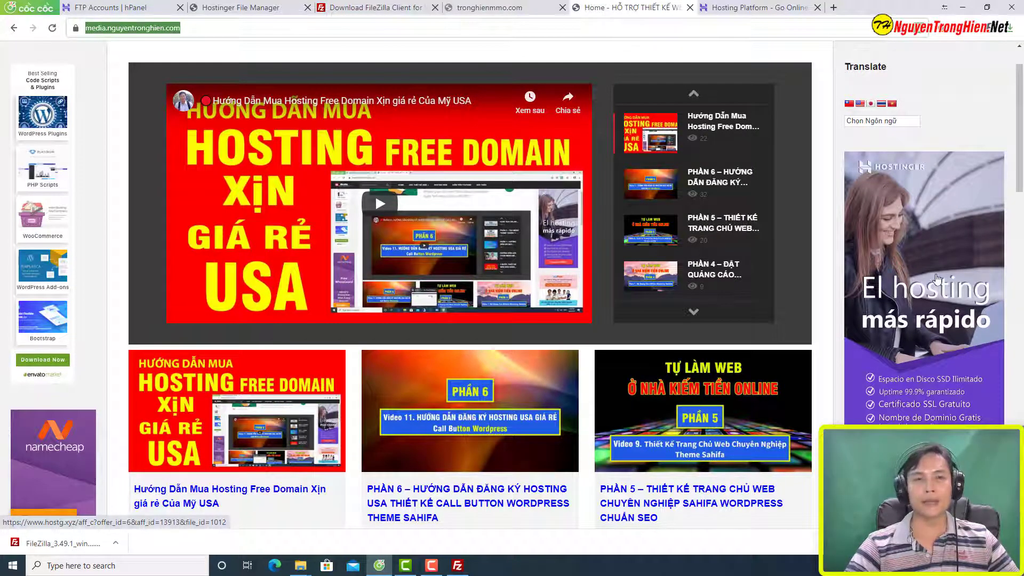
{"action": "scroll", "coordinate": [939, 281], "scroll_direction": "up", "scroll_amount": 1}
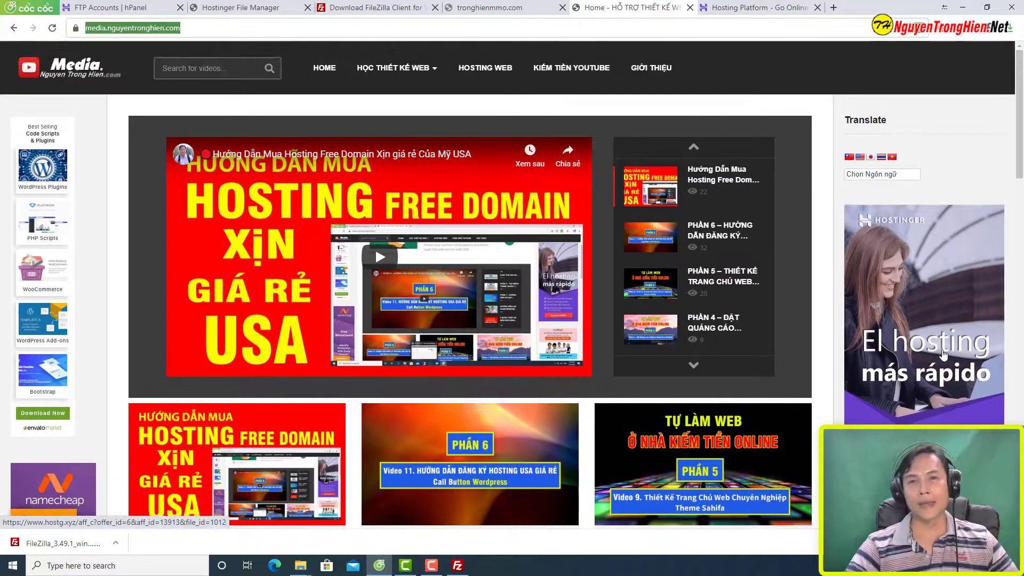